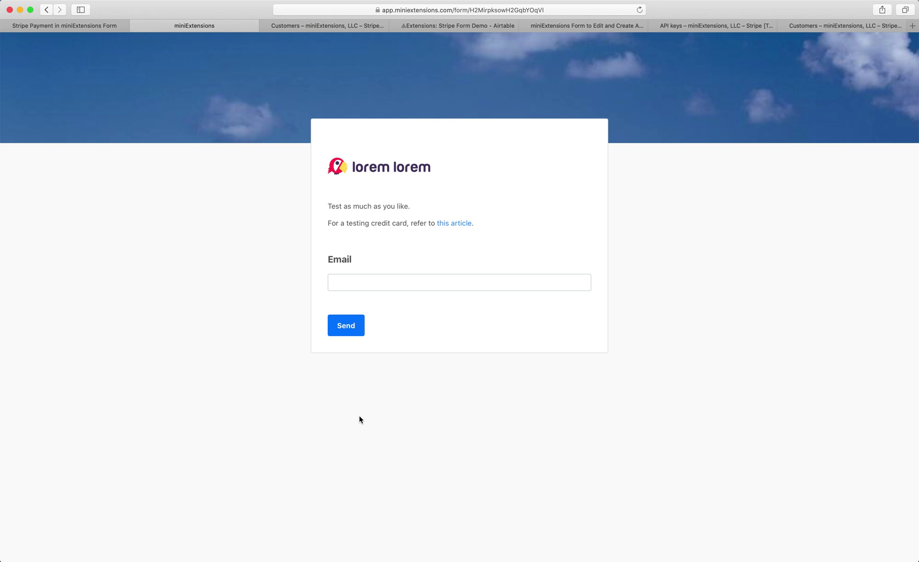
- Enter the buyer's test e-mail address in the form's Email field
click(371, 283)
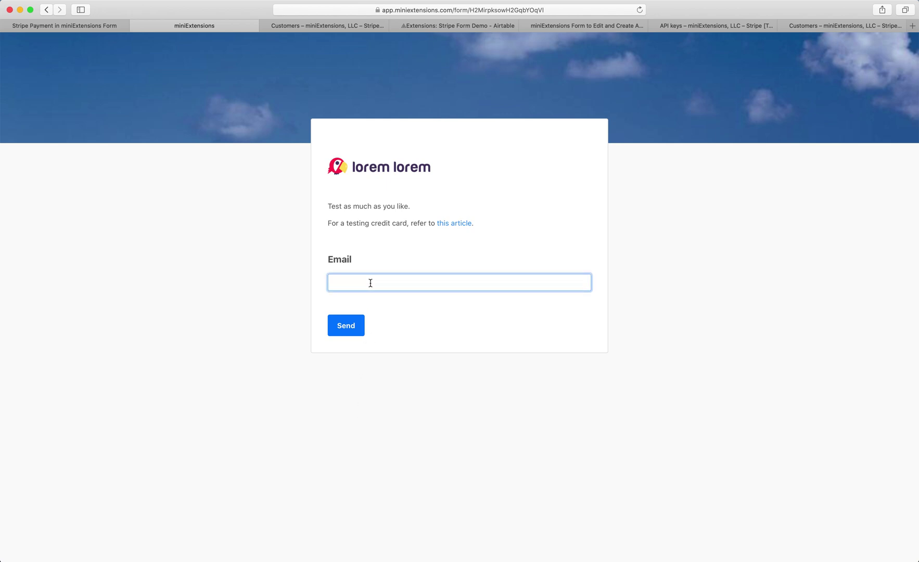
text(abdul@test.com)
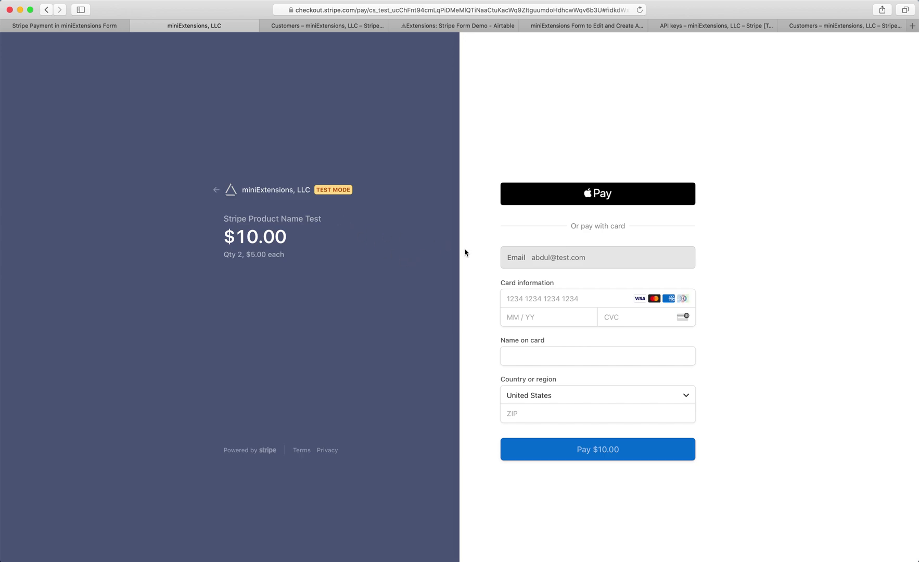
click(548, 295)
text(4242 4242 4242 4242)
click(544, 322)
text(02 / 22)
click(620, 318)
text(222)
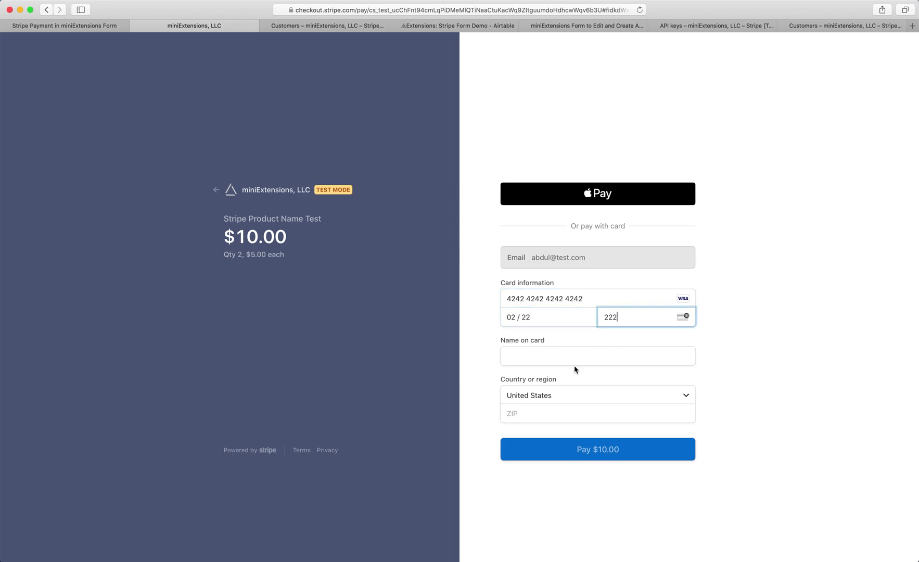
- Add a placeholder cardholder name and ZIP 22222, then pay the $10.00
click(560, 357)
text(aaa)
click(535, 411)
text(22222)
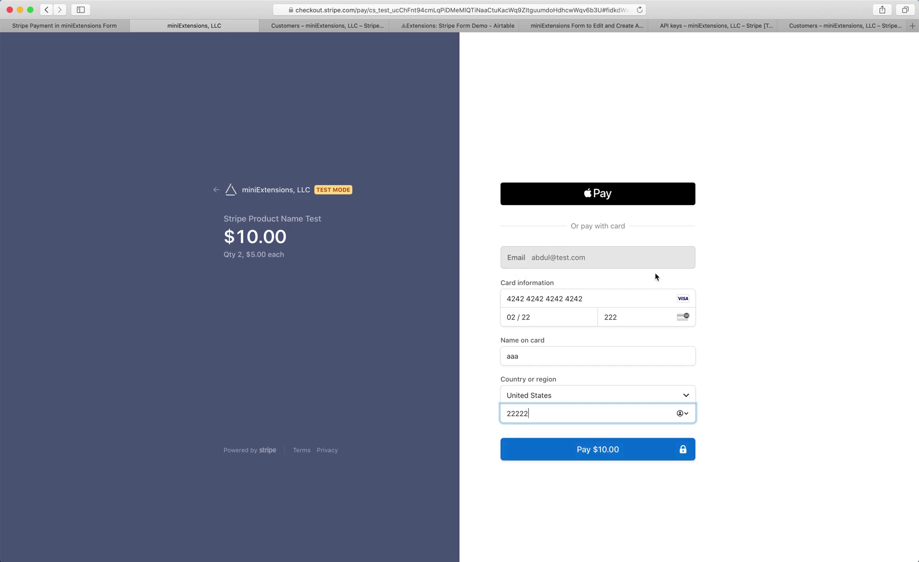
click(617, 459)
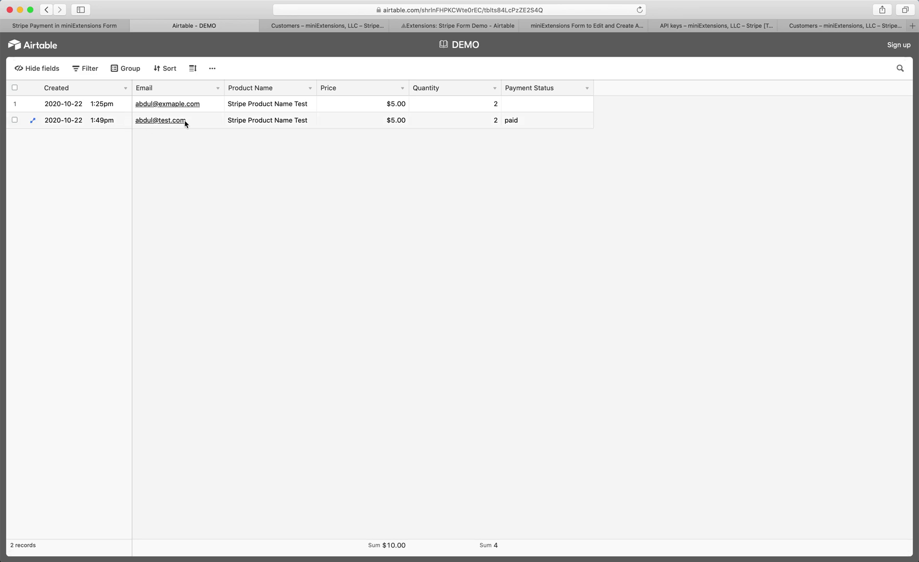
click(198, 127)
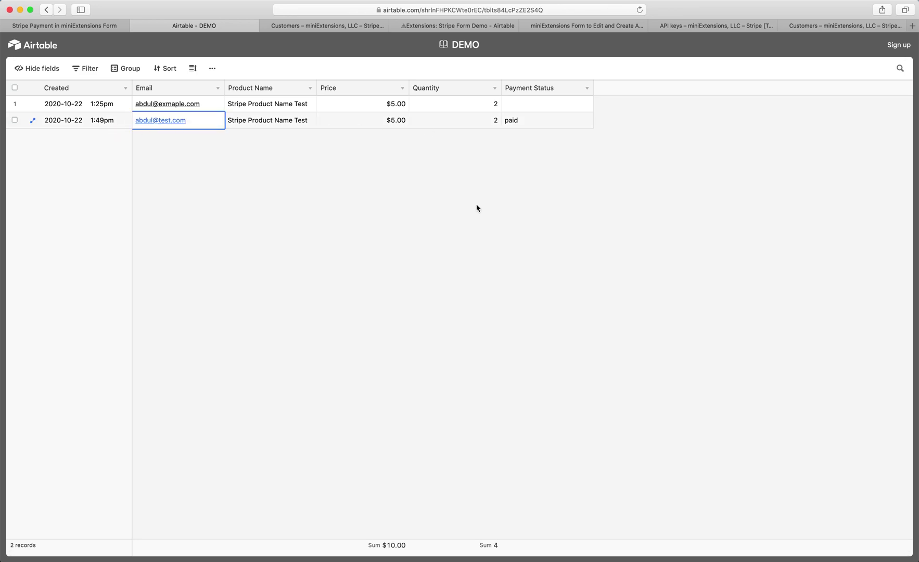
click(543, 121)
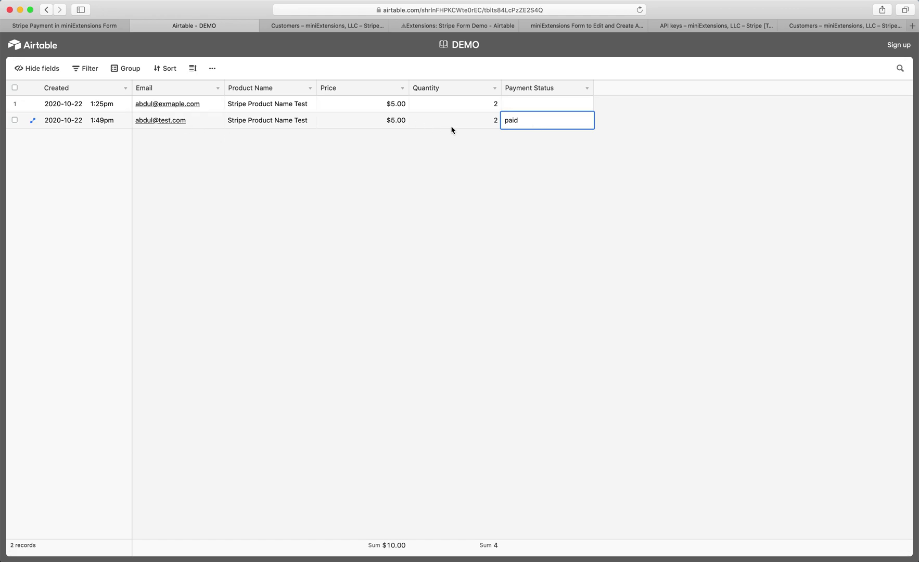
click(538, 108)
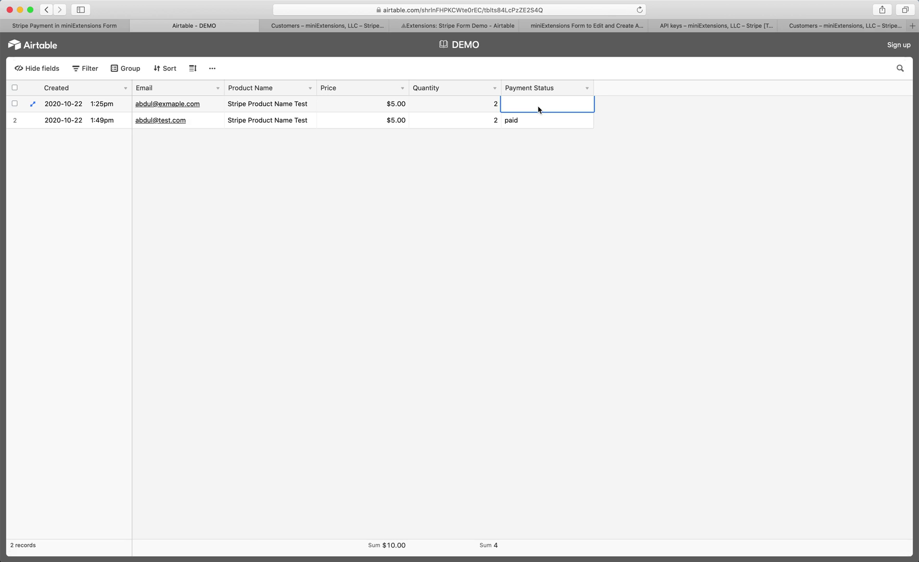
- Close the Airtable page and open the new test customer in the refreshed Stripe customers list
key(super+w)
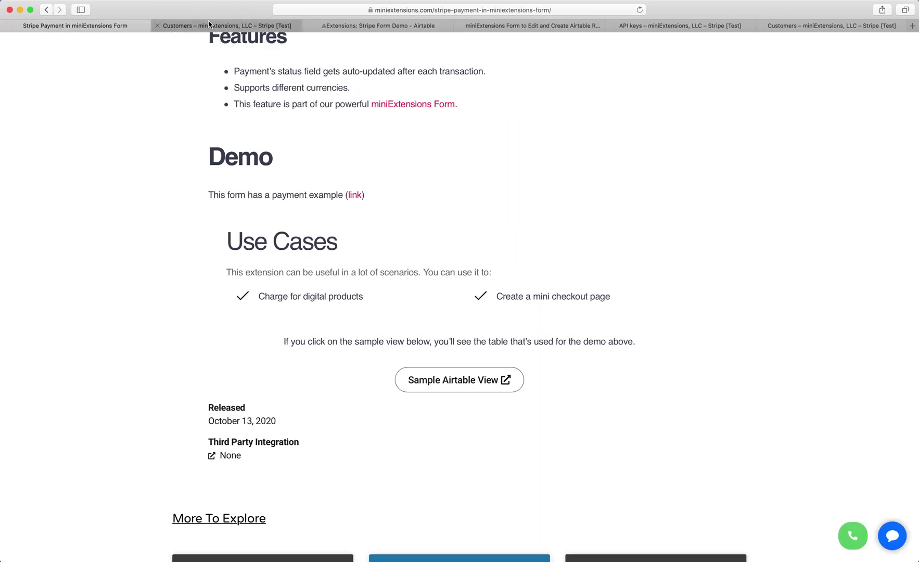
click(204, 27)
key(super+r)
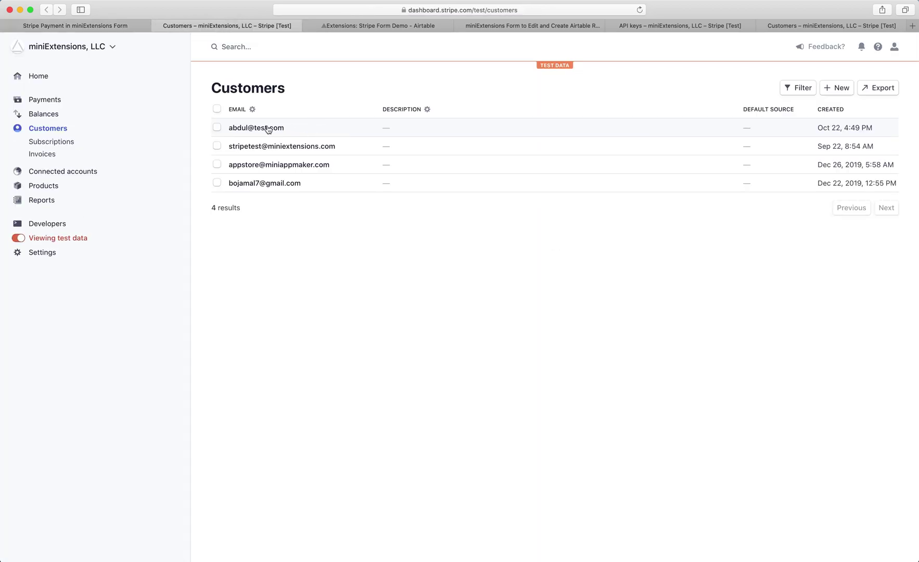
click(265, 128)
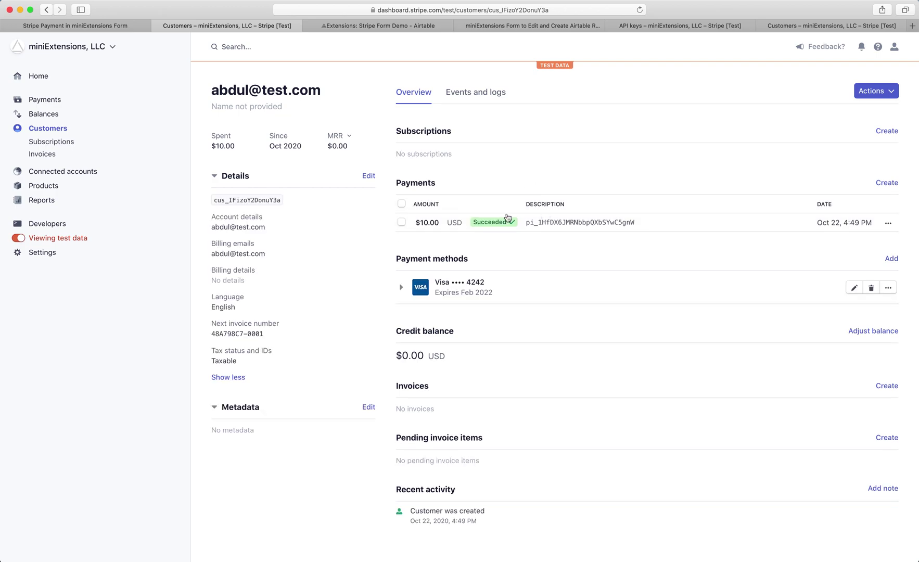
- Review the customer's $10.00 payment down to its record_id metadata, then close the Stripe page
click(594, 222)
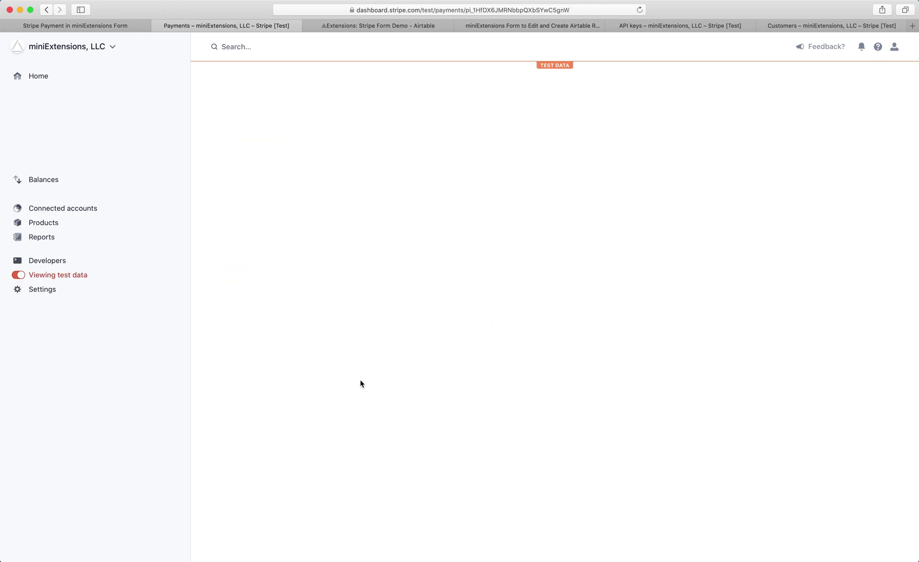
scroll(319, 401, down, 15)
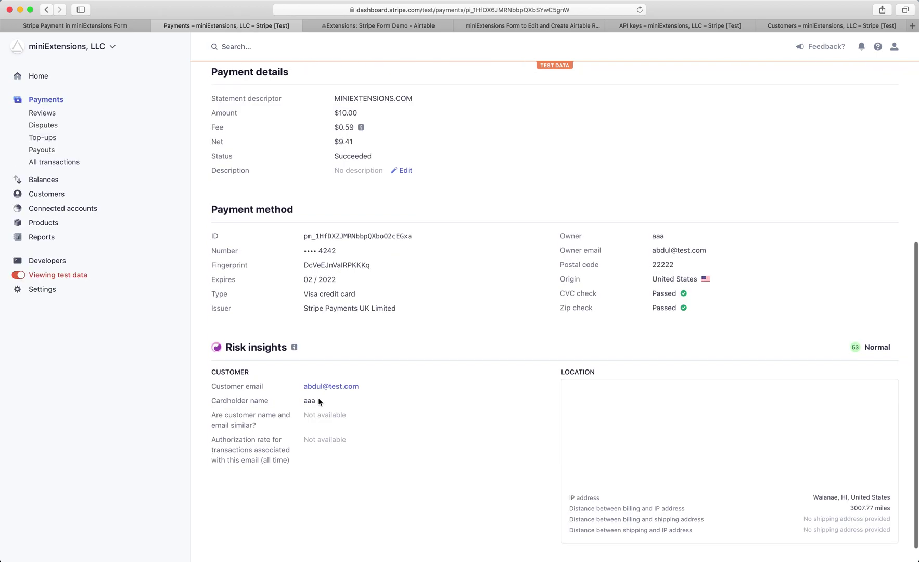
scroll(319, 402, down, 5)
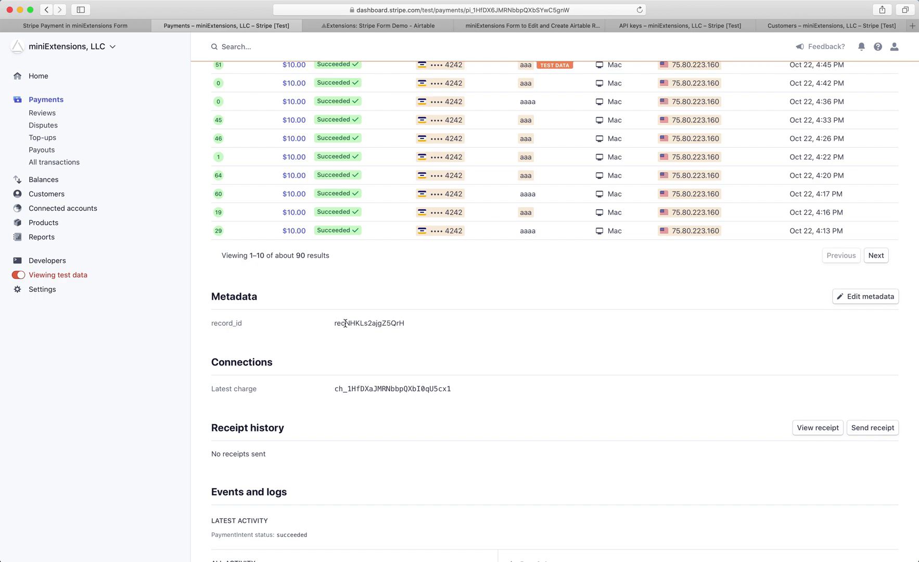
key(super+w)
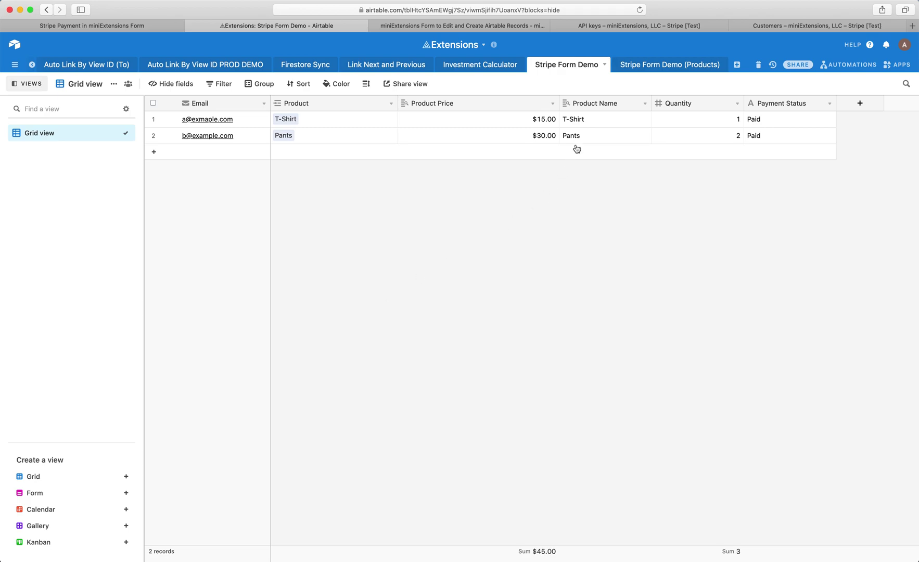
click(631, 63)
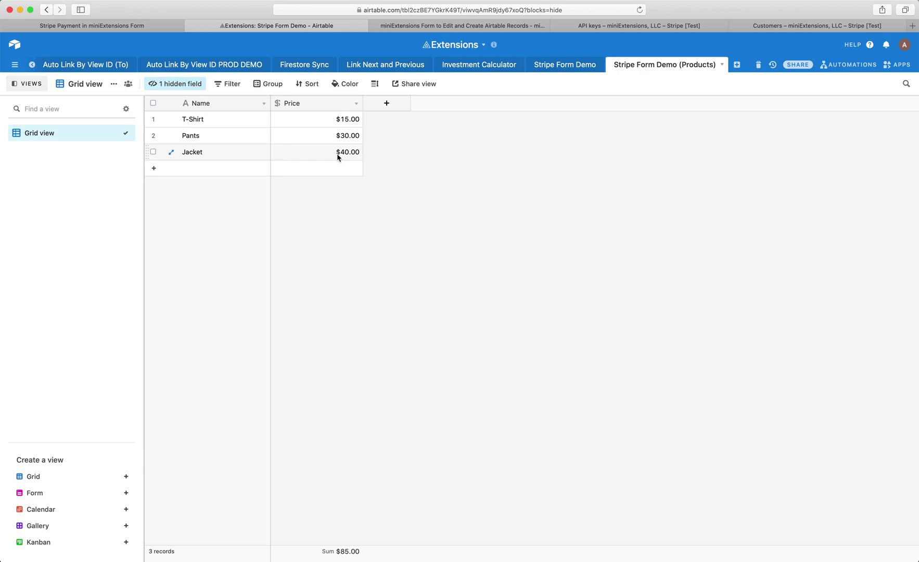
click(552, 69)
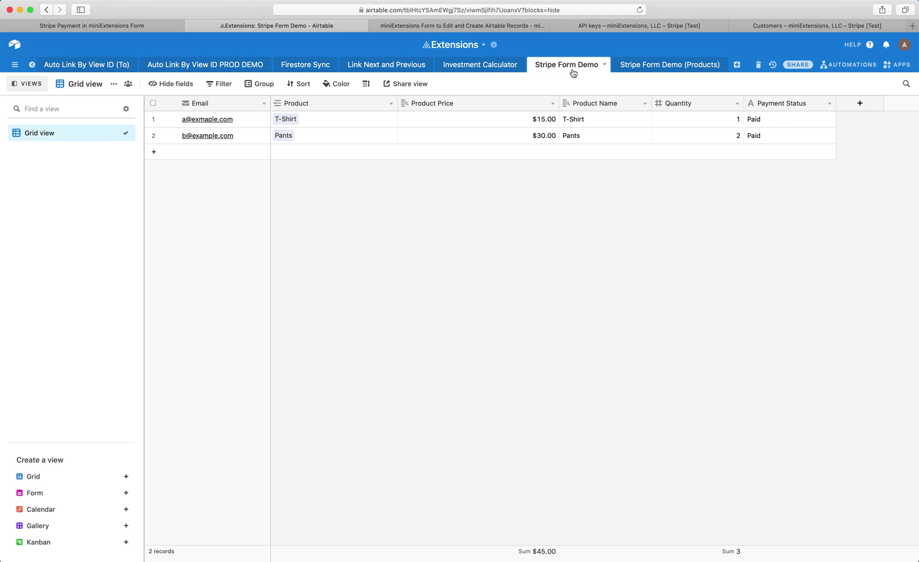
click(222, 106)
click(311, 104)
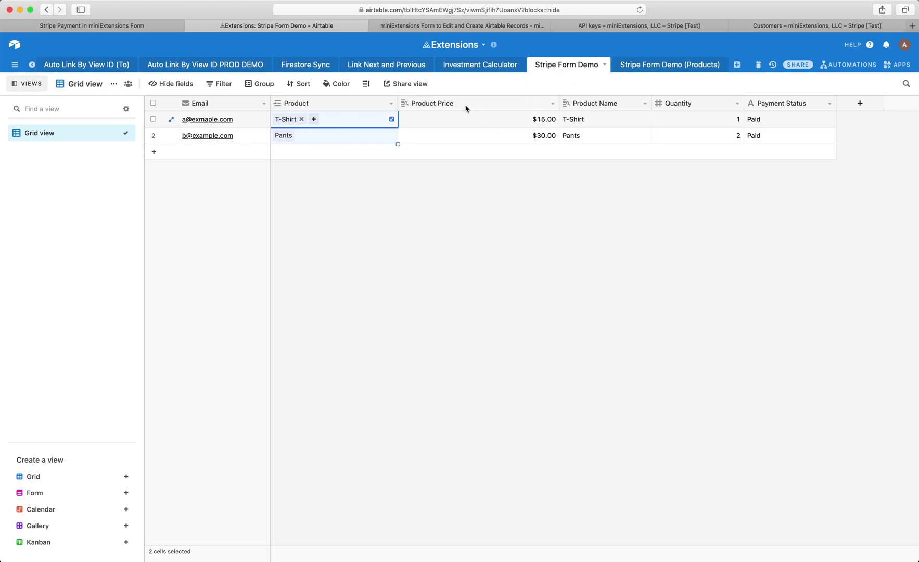
click(486, 106)
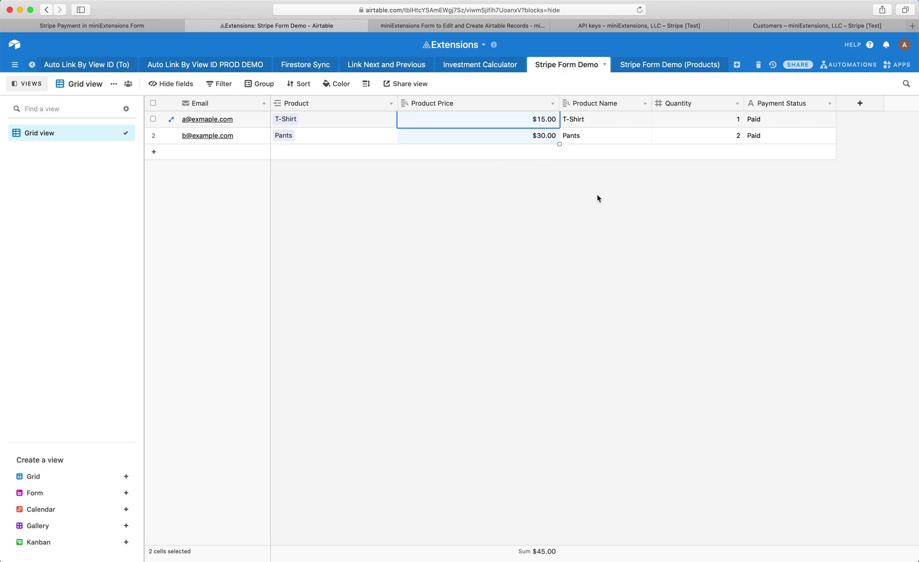
click(588, 104)
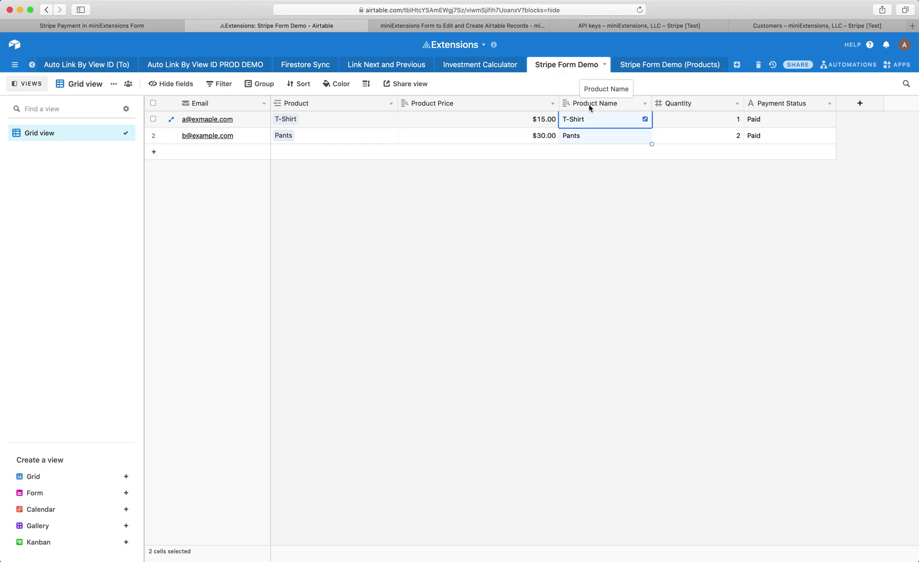
click(690, 103)
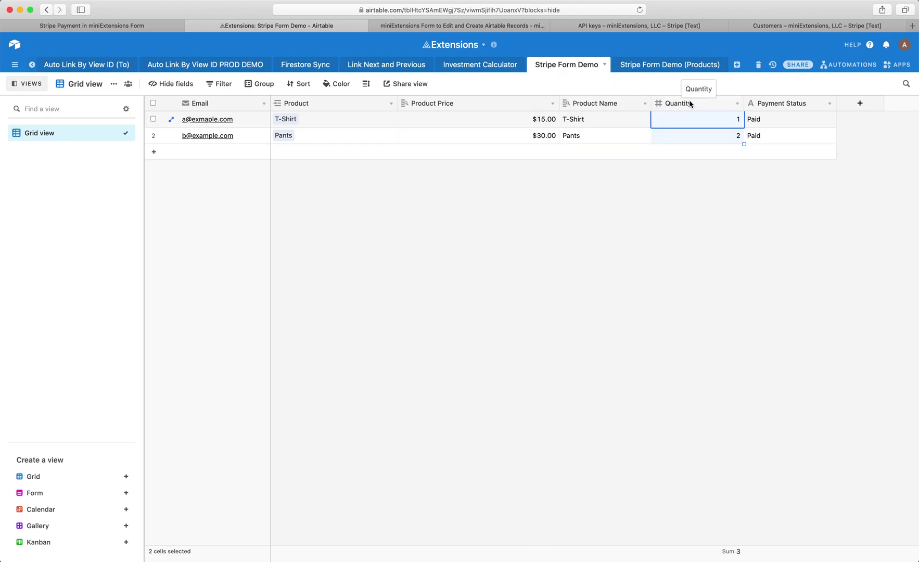
click(765, 103)
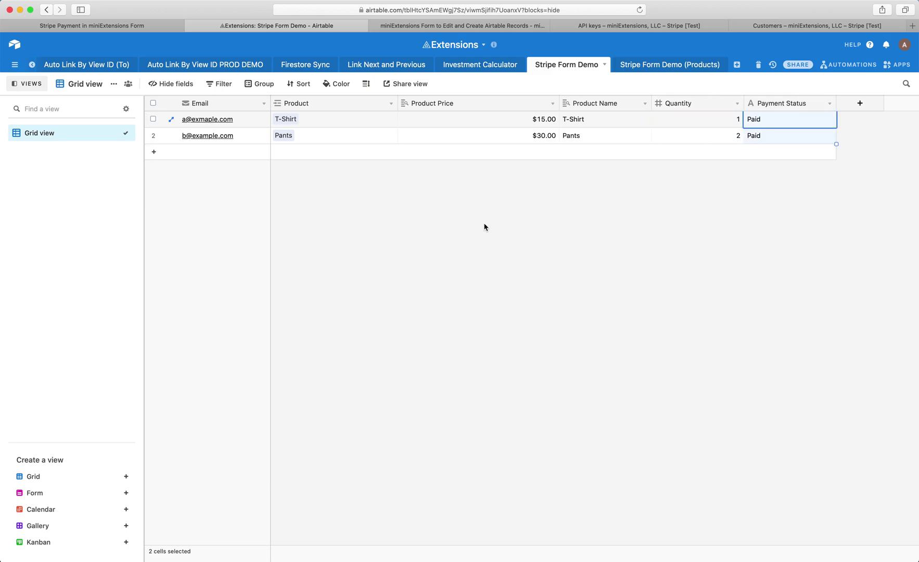
click(247, 122)
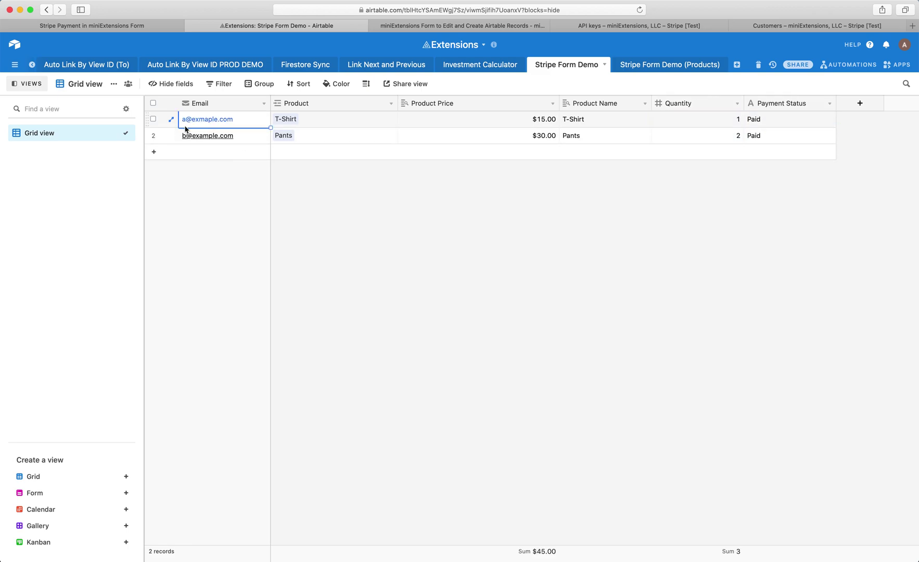
click(339, 124)
click(462, 124)
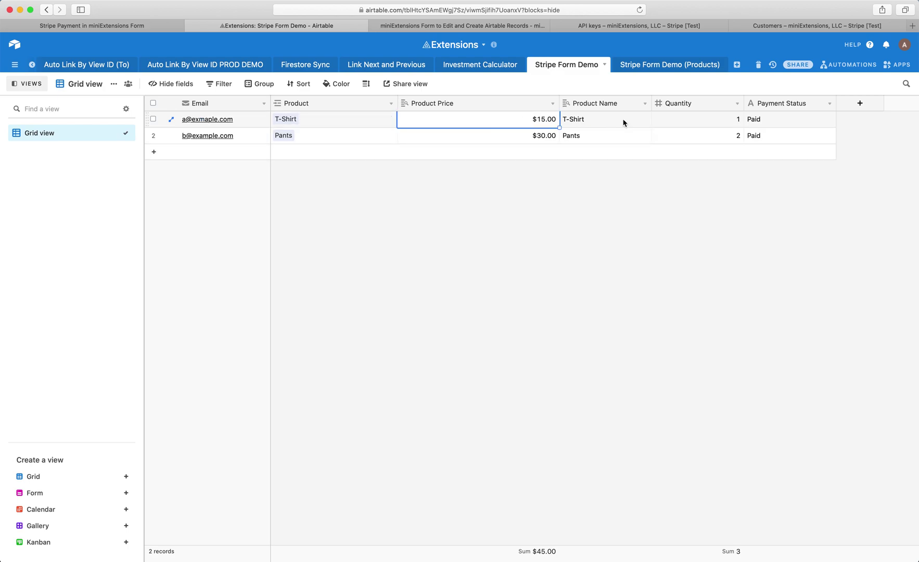
click(688, 123)
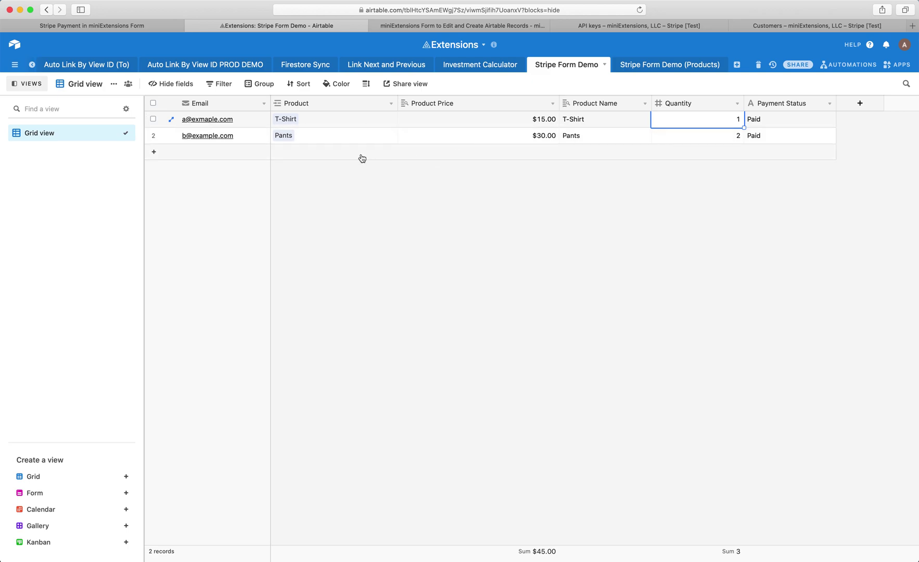
click(475, 137)
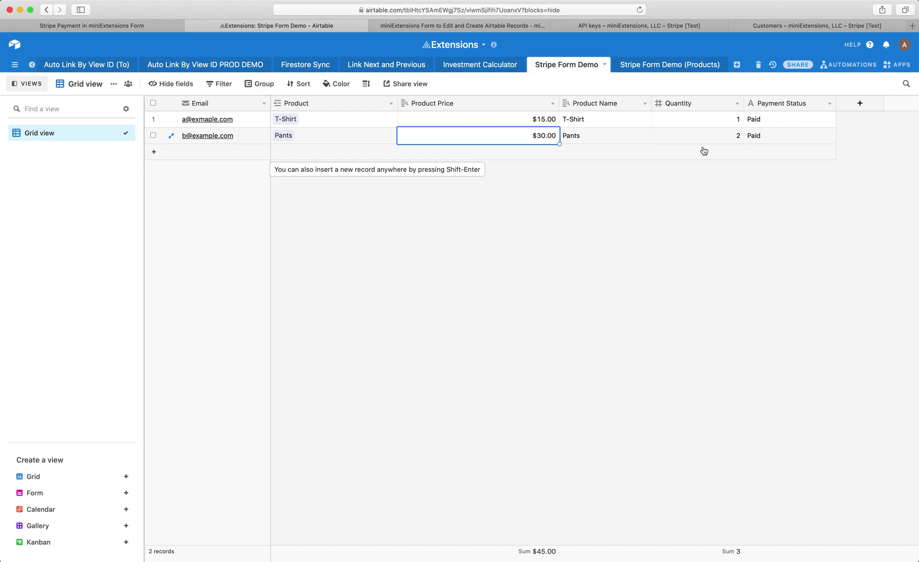
click(441, 207)
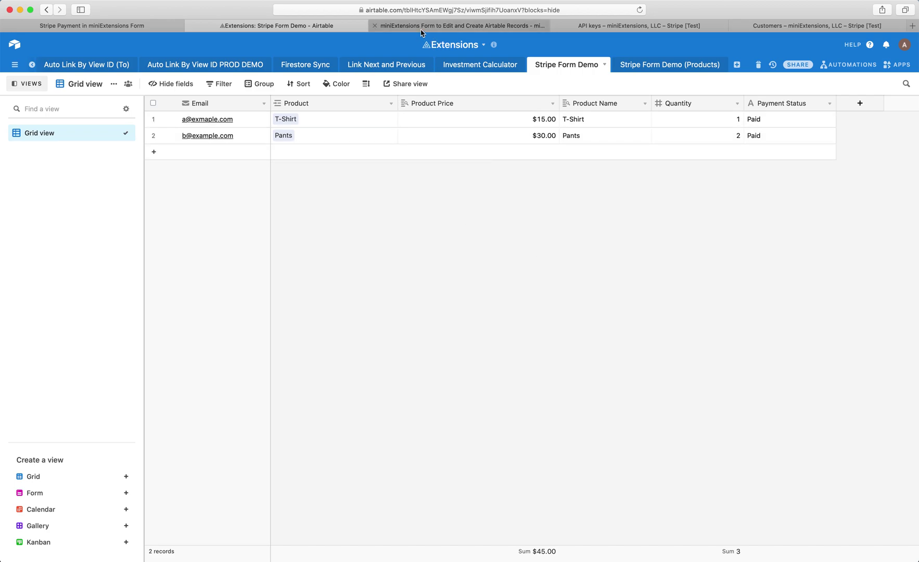
- Compare the form setup with the Airtable Email, Product, Product Price and Quantity columns
click(423, 26)
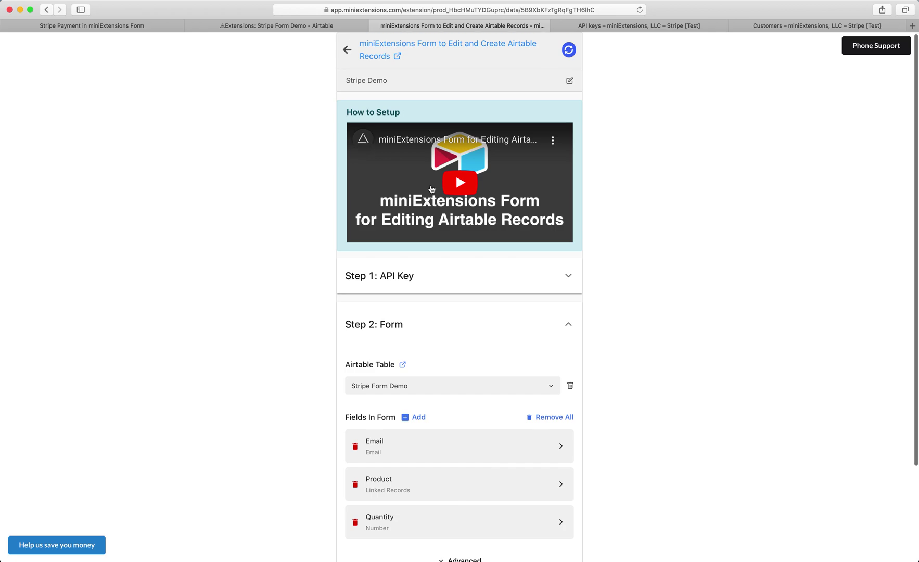
scroll(431, 189, down, 4)
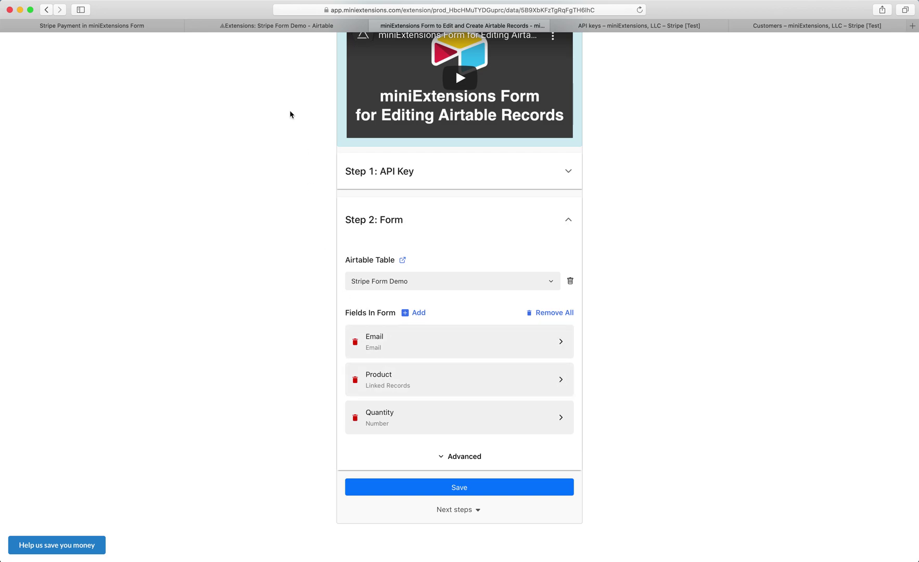
click(271, 26)
click(255, 106)
click(323, 102)
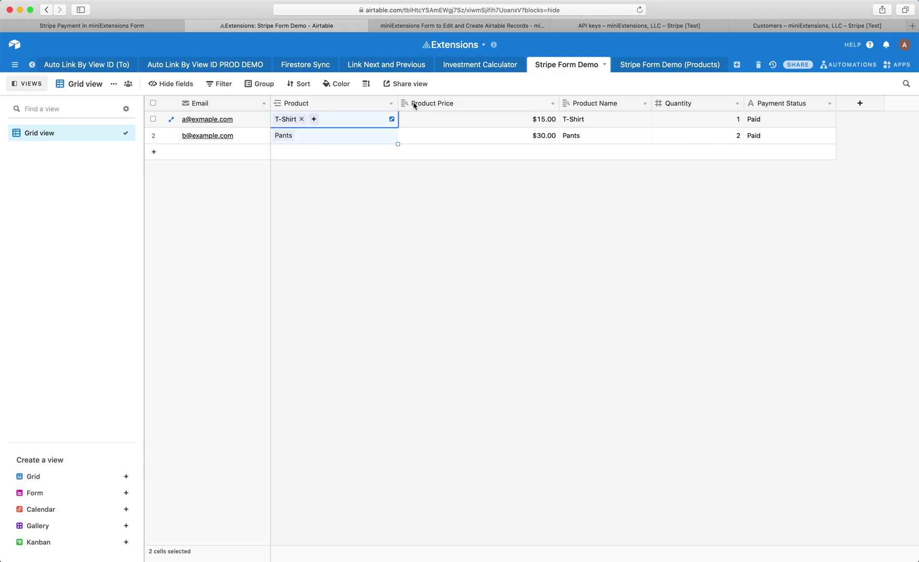
click(447, 103)
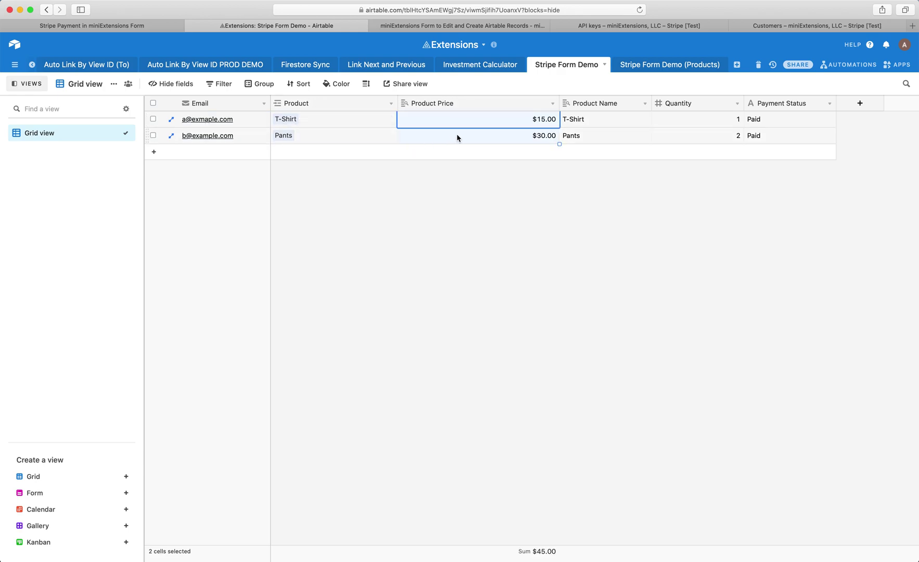
click(674, 103)
click(489, 25)
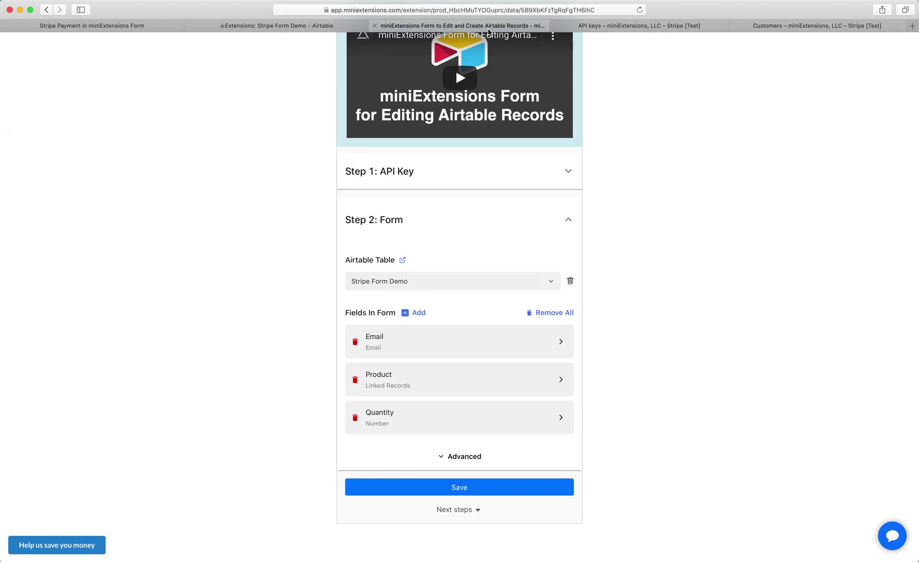
- Add the Product Price field to the form above Quantity and show the Advanced settings
click(410, 315)
click(384, 208)
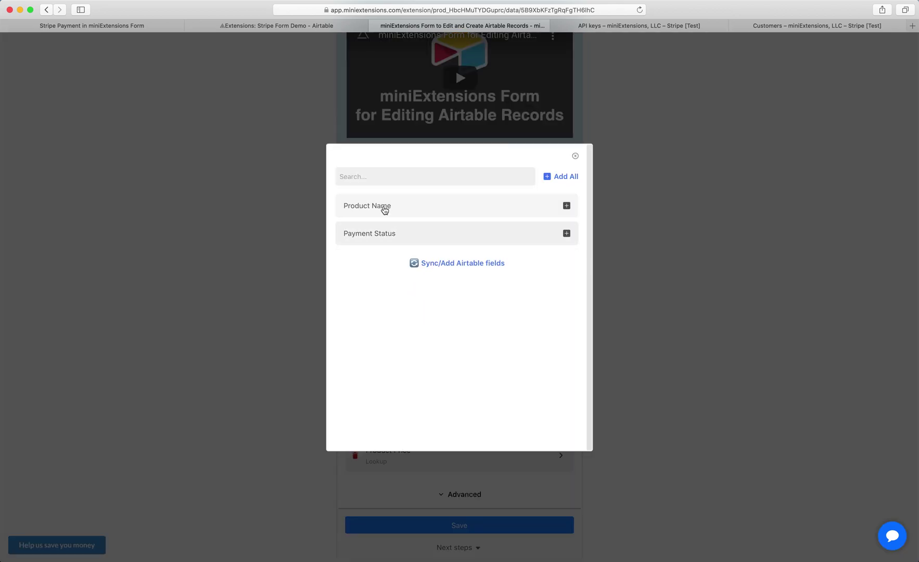
click(663, 444)
drag(562, 456, 561, 420)
scroll(499, 494, down, 2)
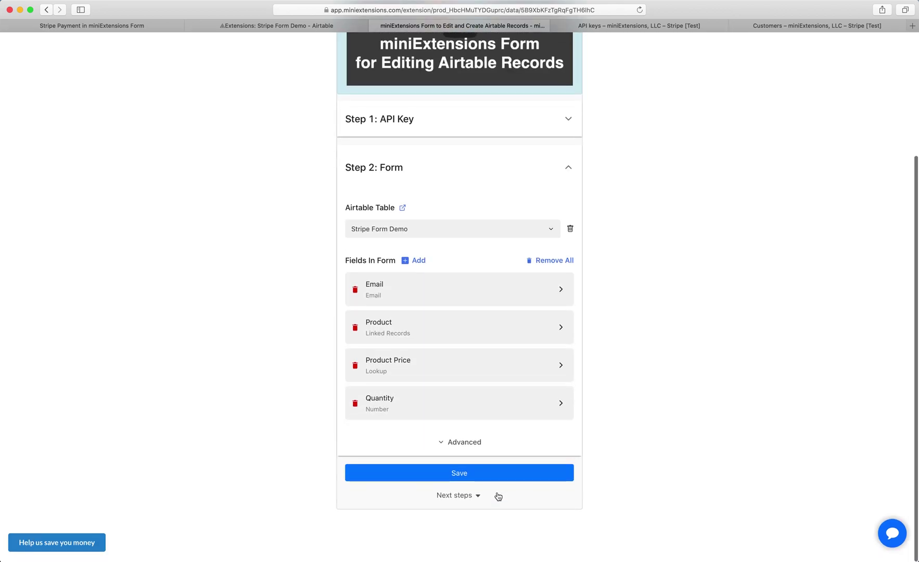
click(457, 444)
scroll(457, 447, down, 5)
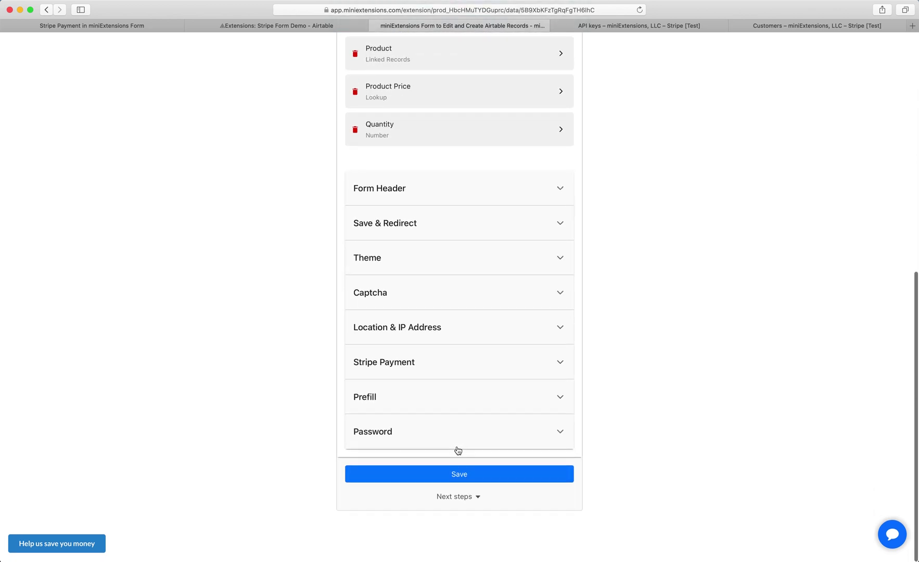
- Expand Stripe Payment and review its toggle, API key fields and Airtable field mappings
click(404, 366)
scroll(403, 365, down, 2)
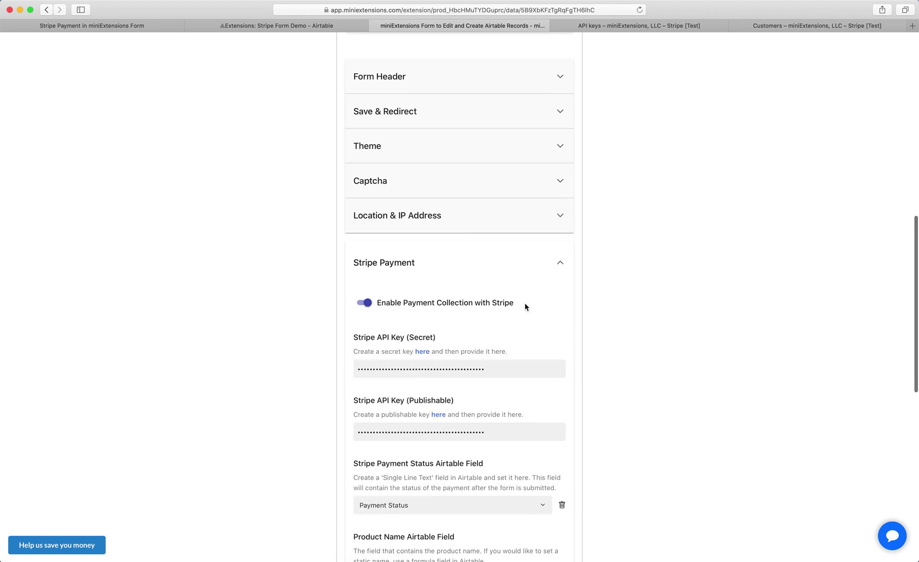
scroll(458, 333, down, 3)
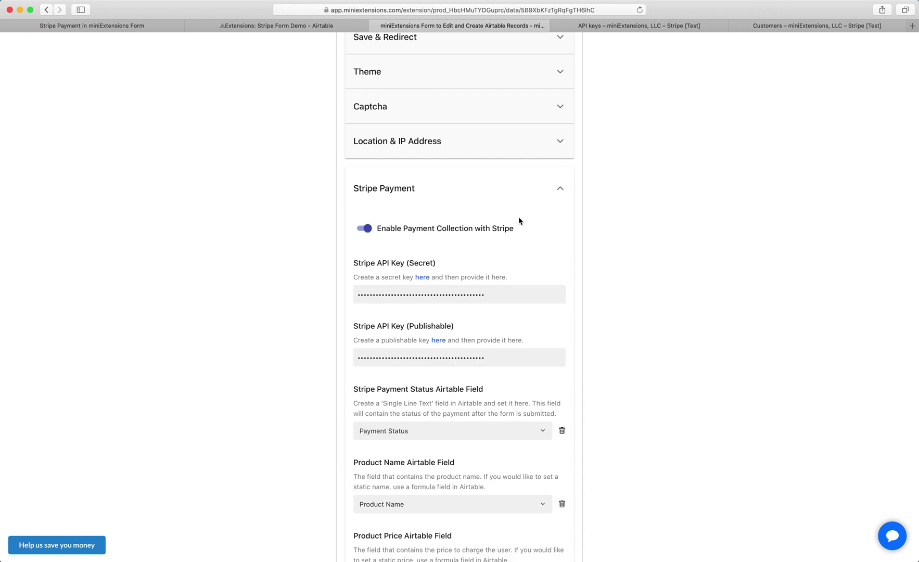
click(671, 26)
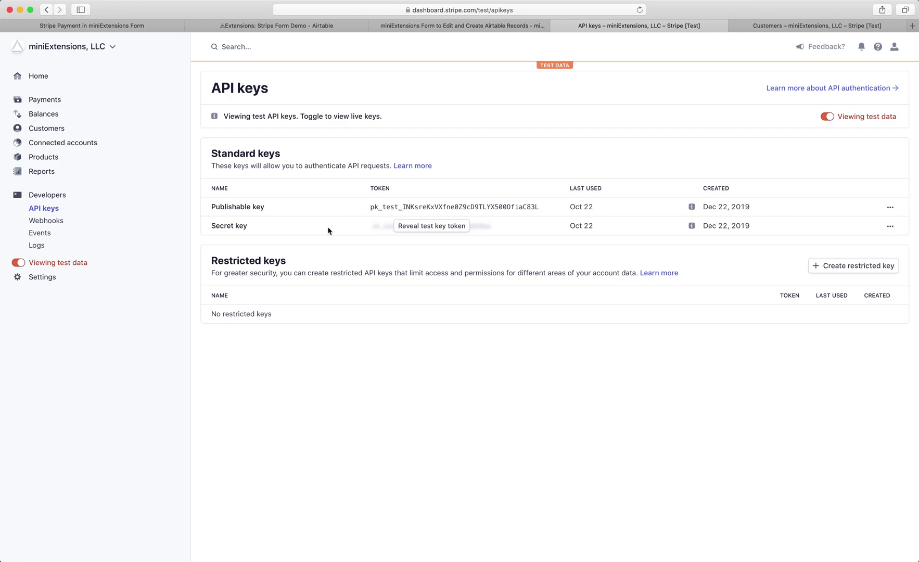
click(455, 25)
scroll(406, 325, down, 5)
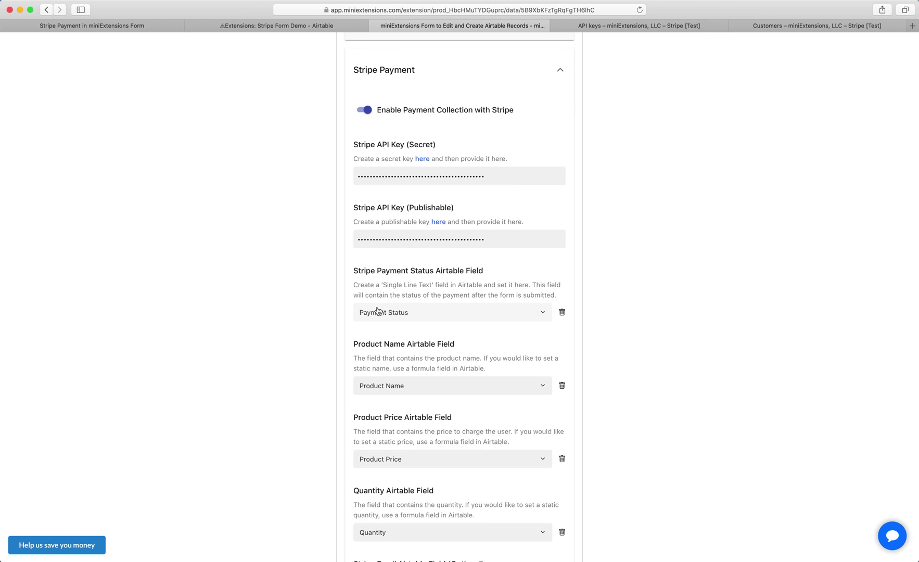
click(278, 28)
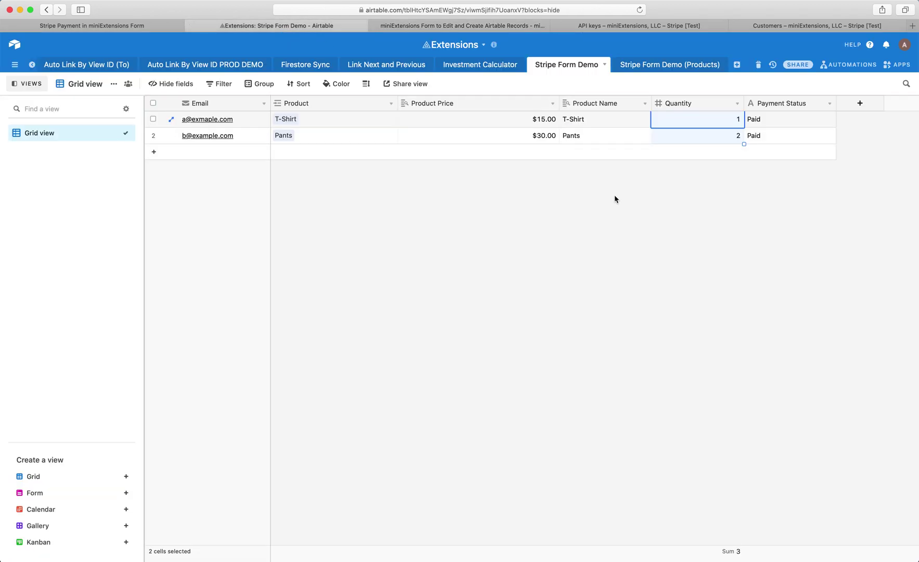
double_click(787, 104)
click(830, 103)
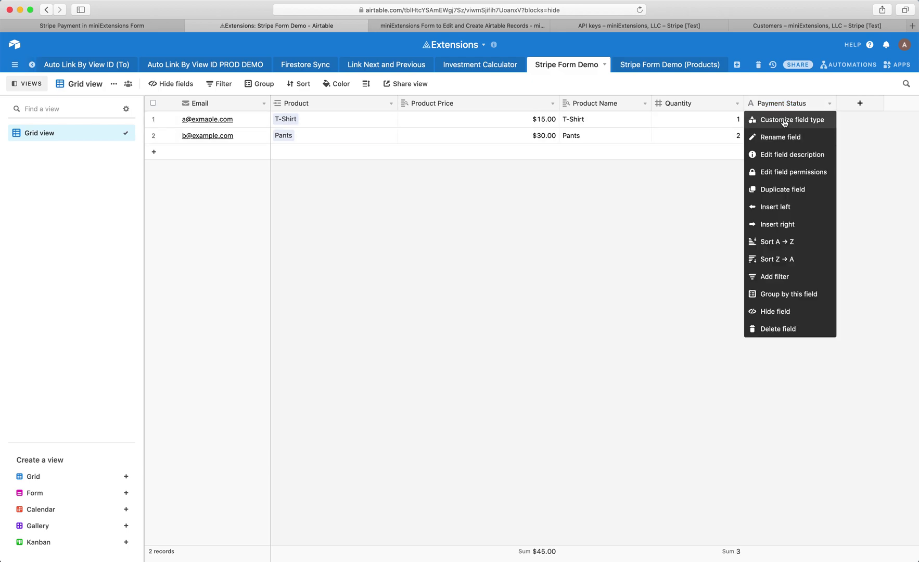
click(759, 118)
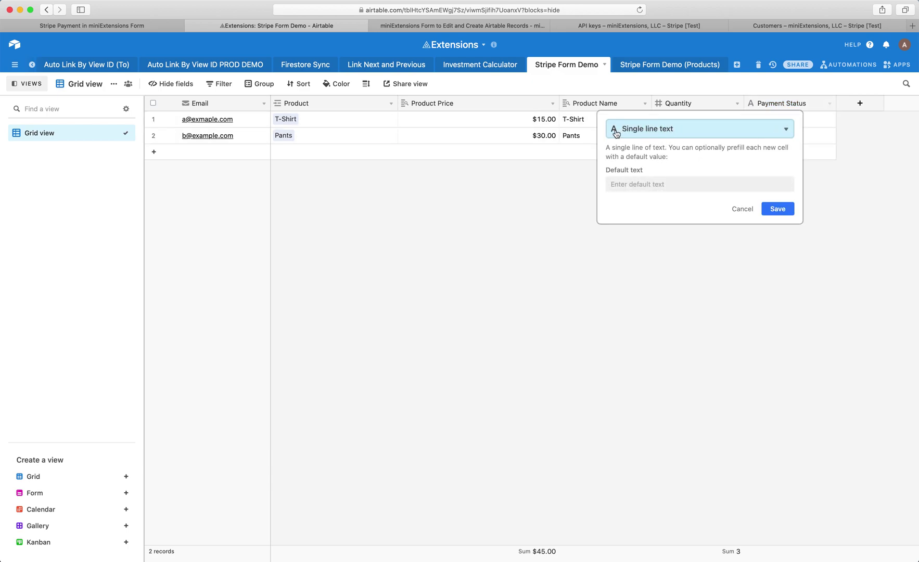
click(698, 322)
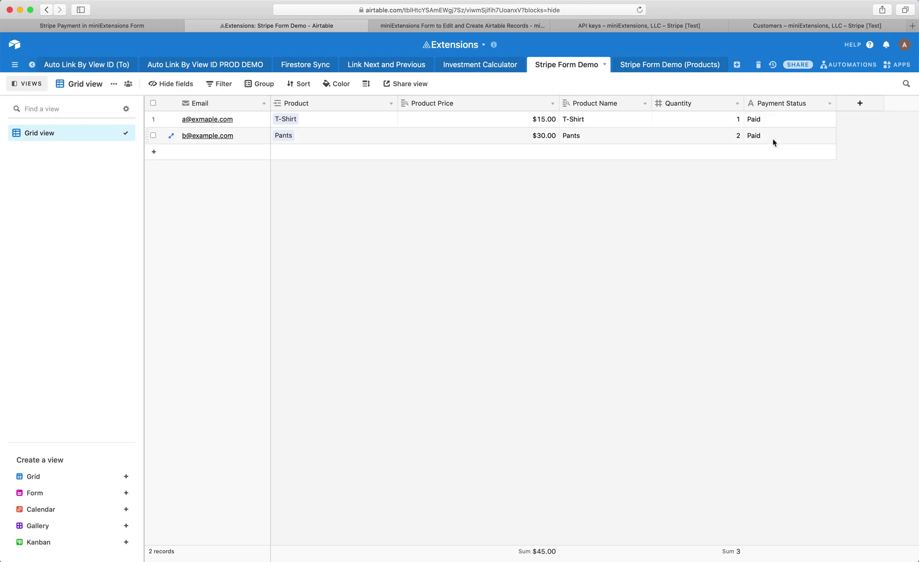
click(447, 29)
- Check the T-Shirt and Pants product names in the Airtable table
scroll(430, 231, down, 3)
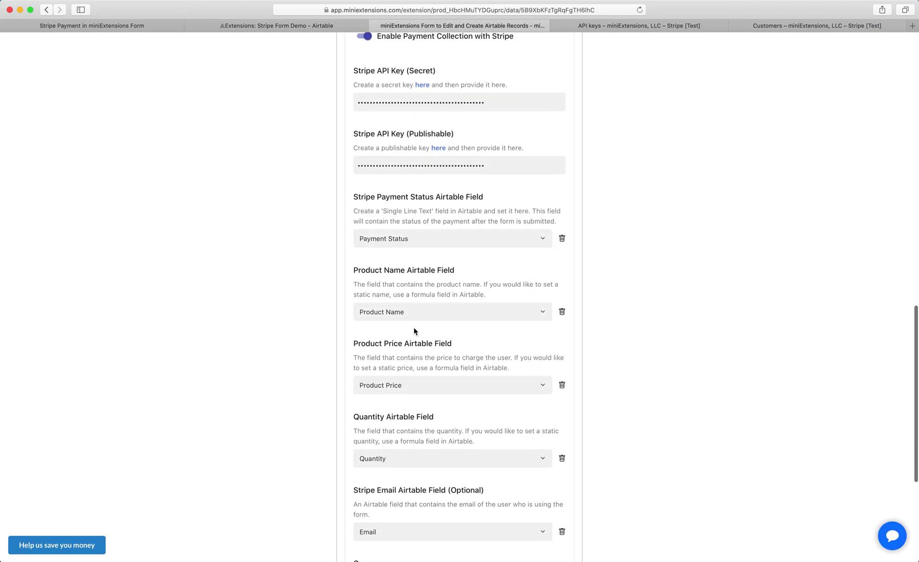
click(260, 27)
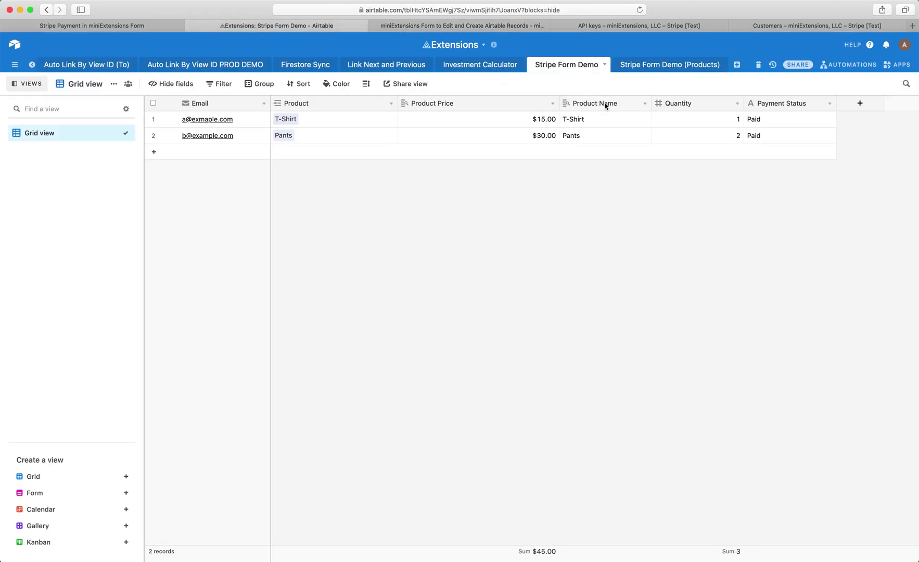
drag(594, 119, 586, 139)
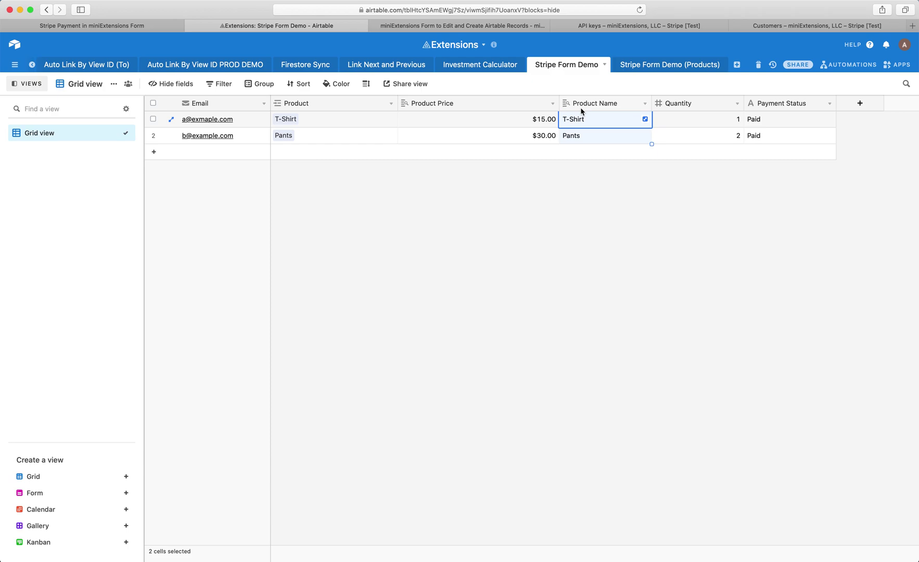
click(458, 26)
- Scroll to the bottom of the miniExtensions Stripe settings and save them
scroll(445, 185, down, 3)
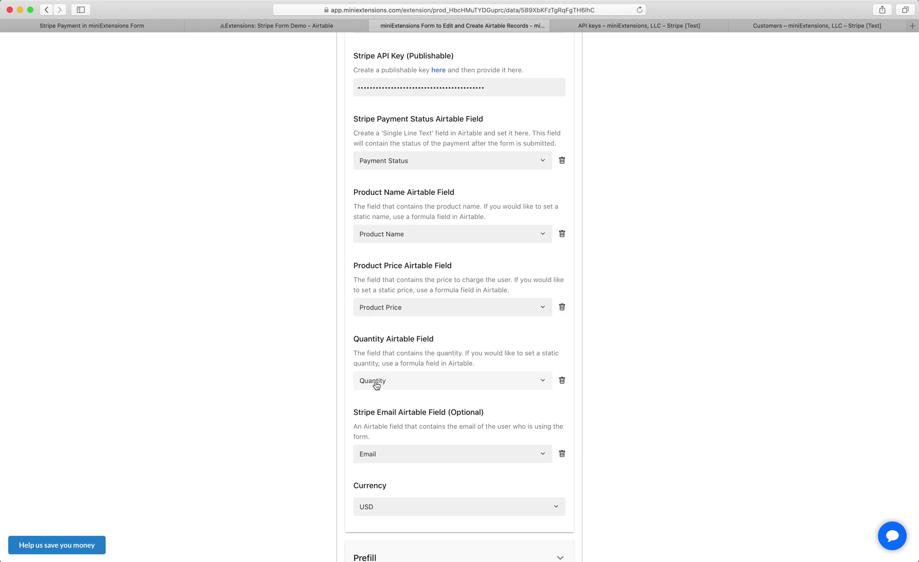
scroll(376, 386, down, 2)
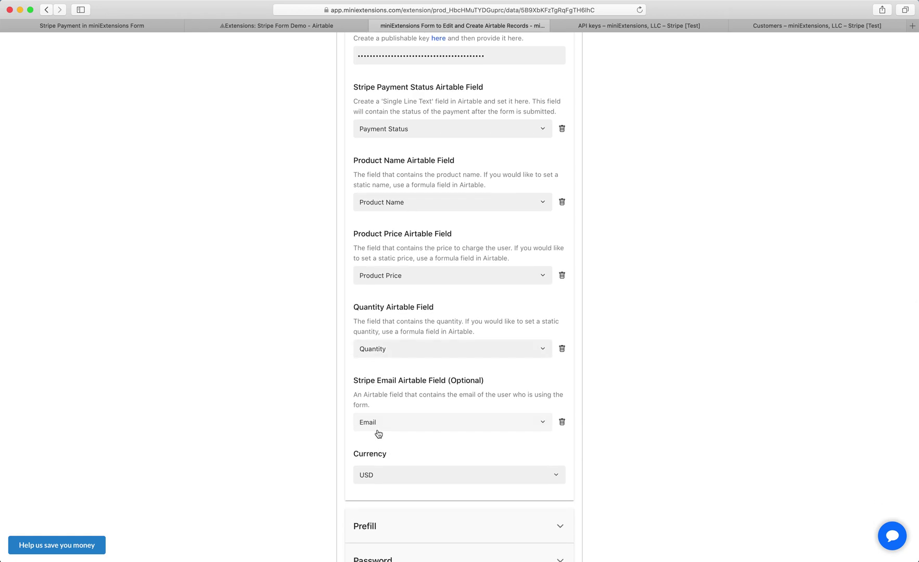
scroll(378, 437, down, 5)
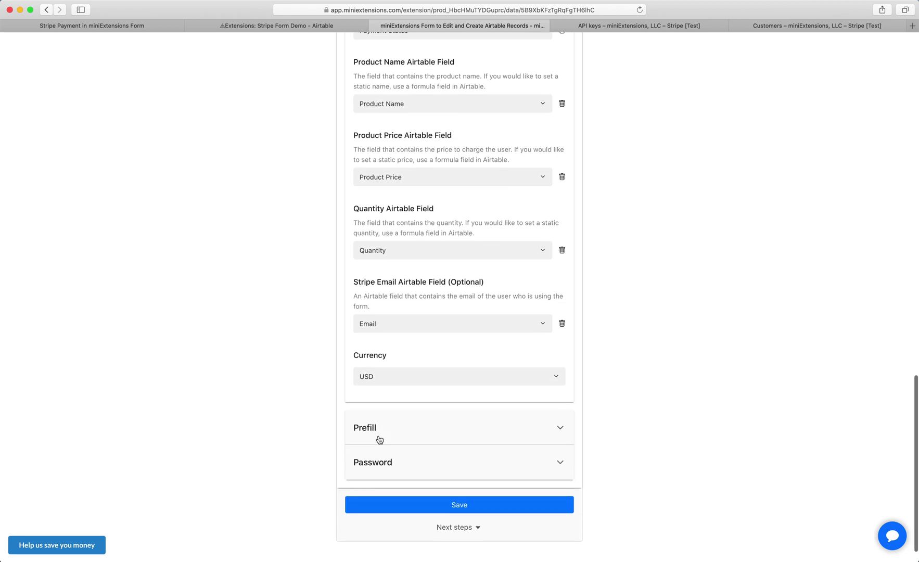
scroll(378, 439, down, 2)
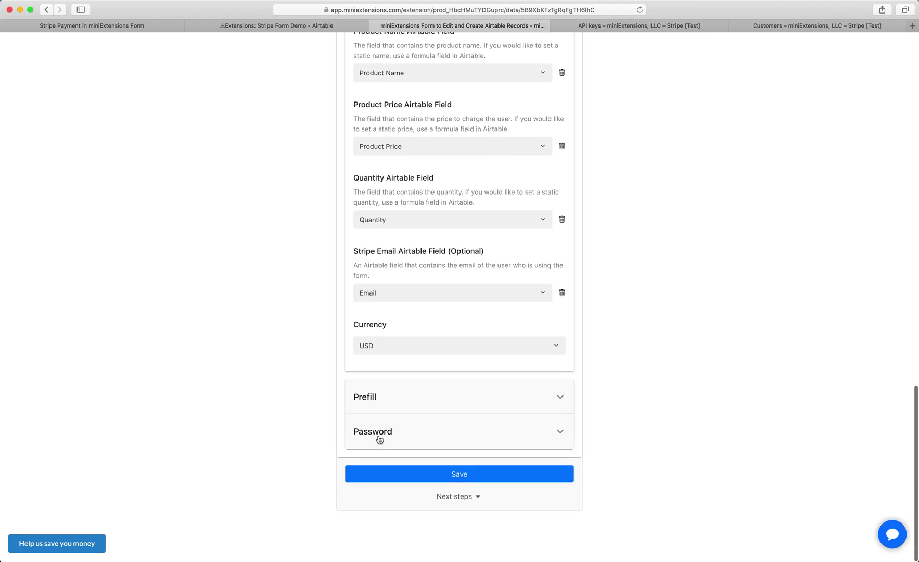
click(370, 476)
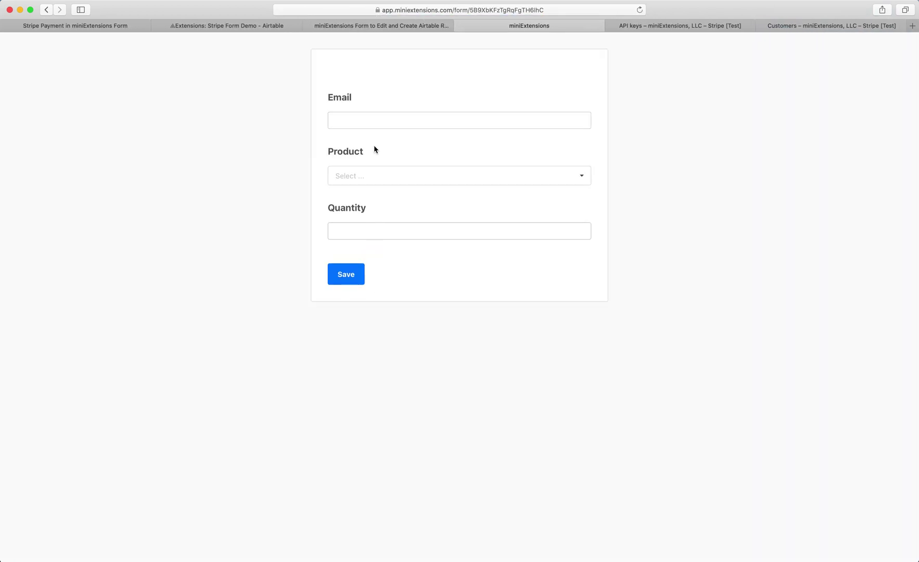
- Fill in the buyer's e-mail, choose T-Shirt as the product, and enter a quantity
click(367, 120)
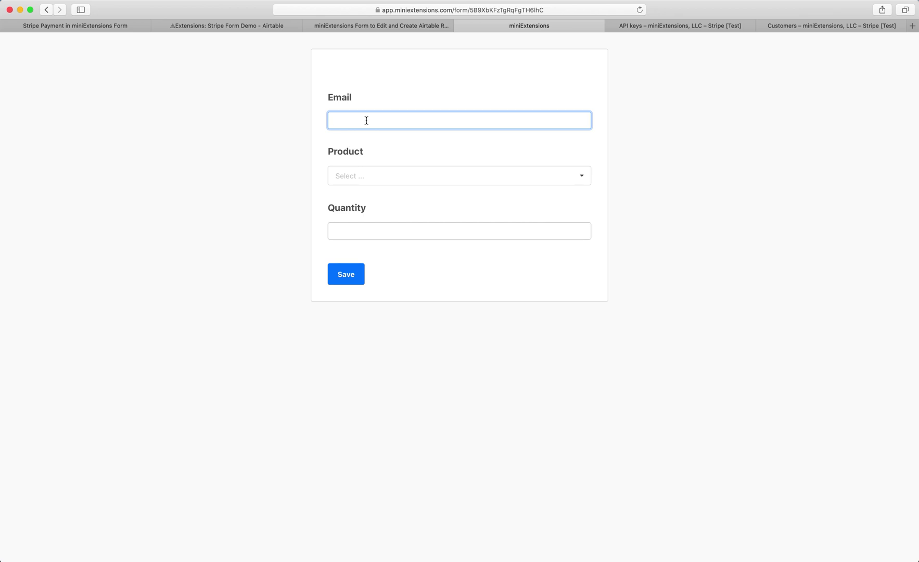
text(abdul@test.com)
click(368, 167)
click(361, 232)
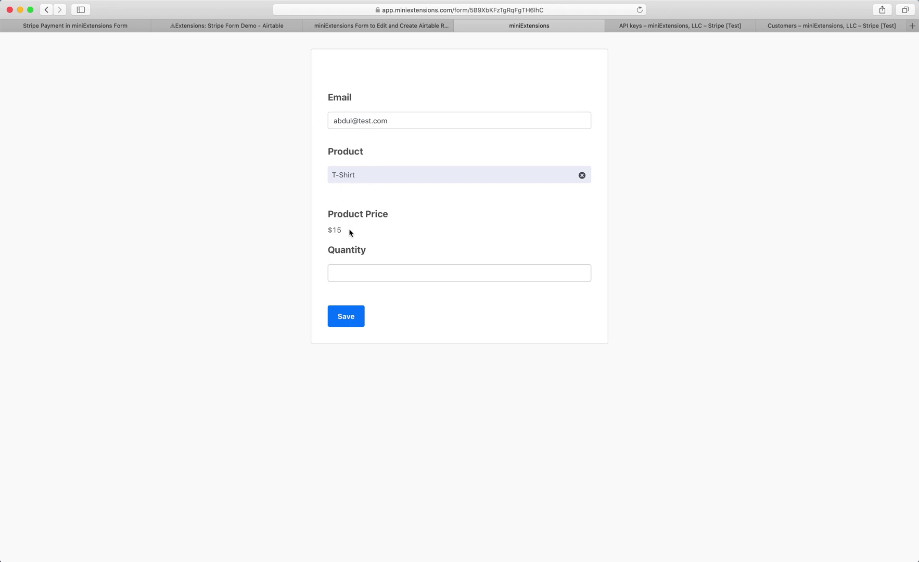
click(382, 273)
text(2)
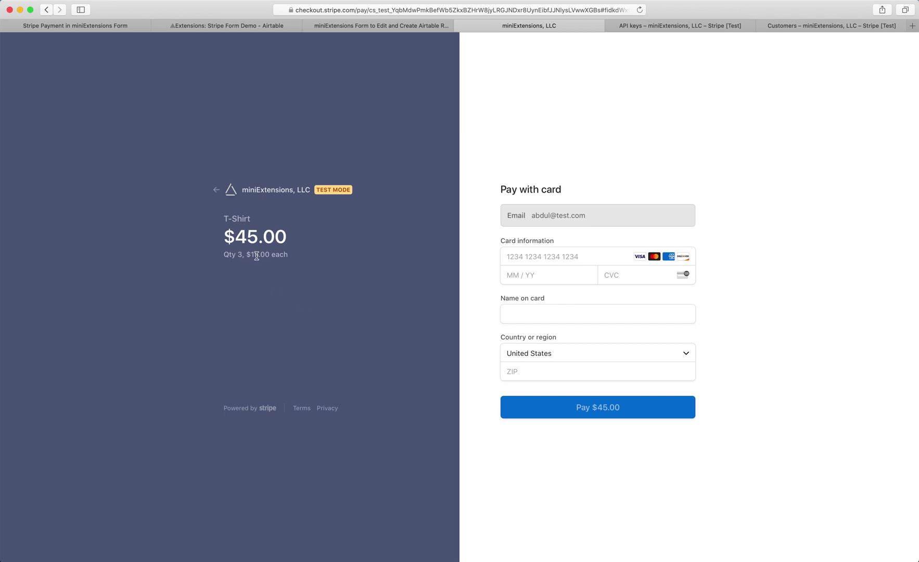
- Highlight the T-Shirt name, $15.00 unit price and prefilled e-mail on the checkout page
triple_click(240, 219)
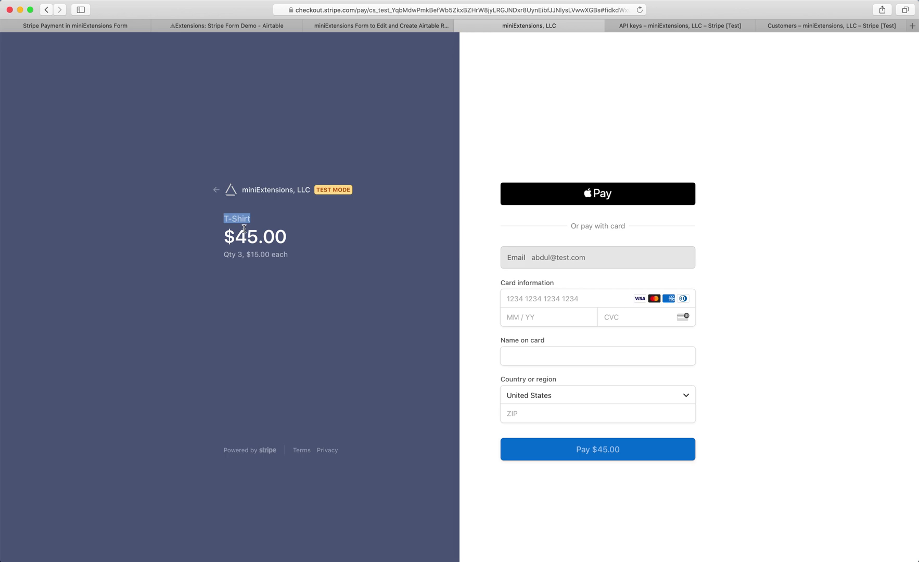
click(247, 219)
triple_click(216, 214)
triple_click(222, 217)
click(238, 255)
double_click(256, 254)
drag(532, 261, 600, 257)
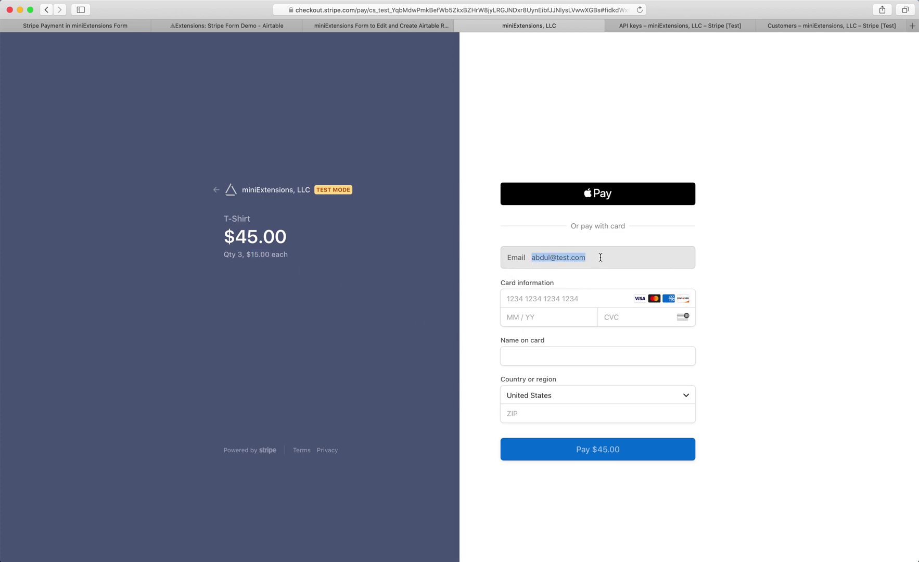
- Enter test card 4242…, expiry 02/22, CVC 222, a name and ZIP 22222, then pay $45.00
click(527, 298)
text(4242 4242 4)
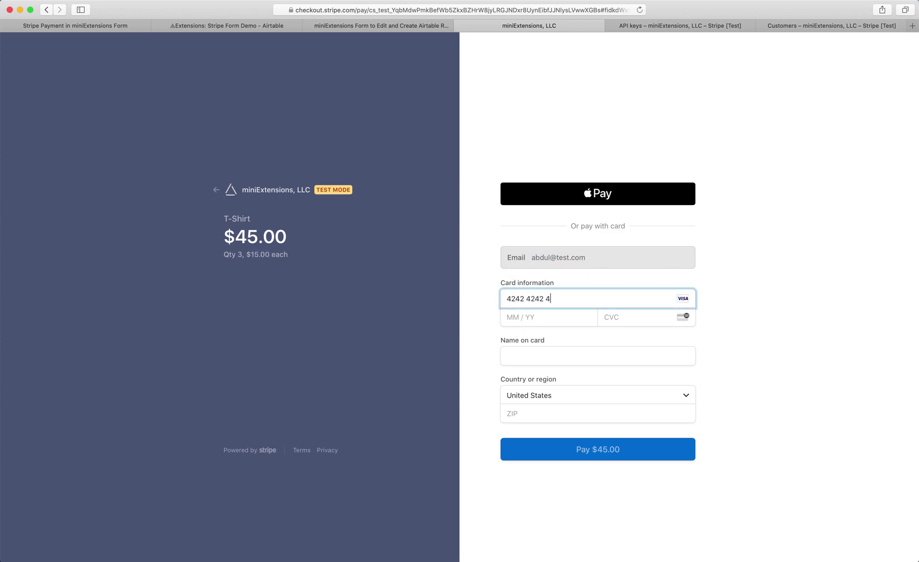
text(242 4242)
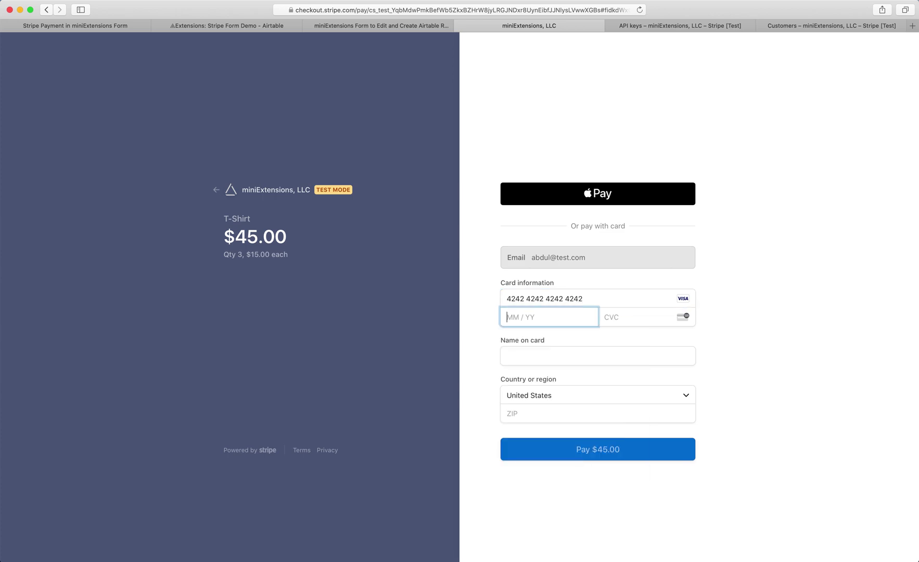
text(0222)
text(222)
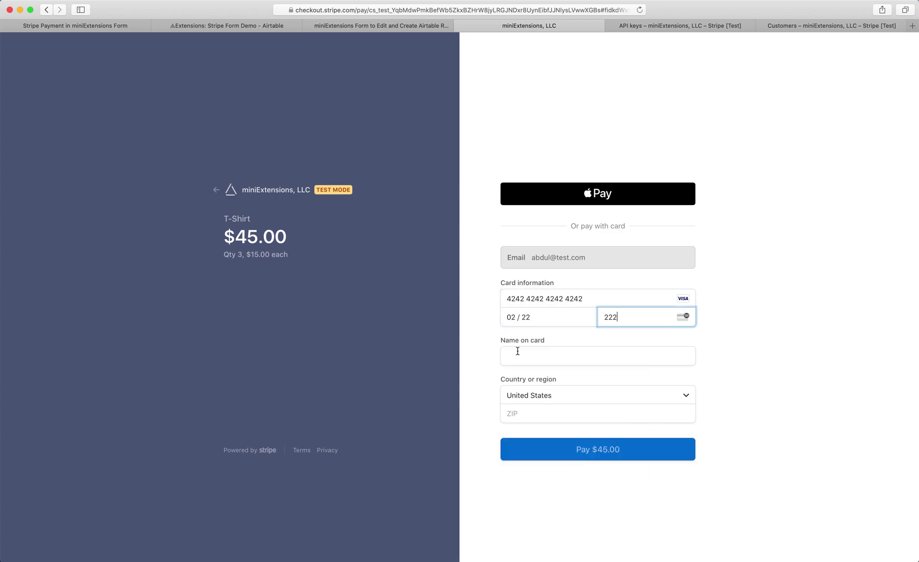
click(517, 351)
text(aaaaa)
click(532, 413)
click(543, 93)
click(536, 416)
text(22222)
click(539, 454)
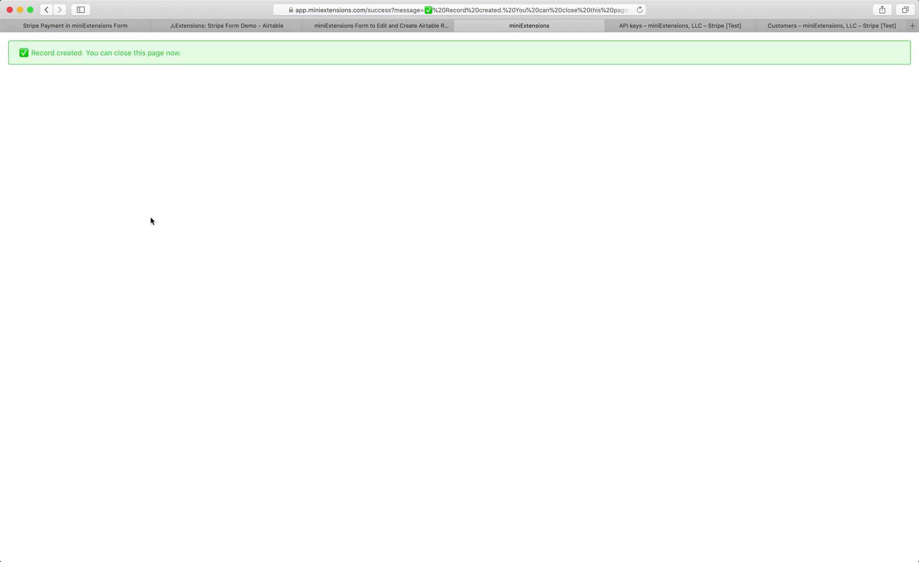
- Inspect Airtable row 3: e-mail, T-Shirt, $15.00 price, quantity 3 and paid status
click(415, 26)
click(245, 26)
click(246, 157)
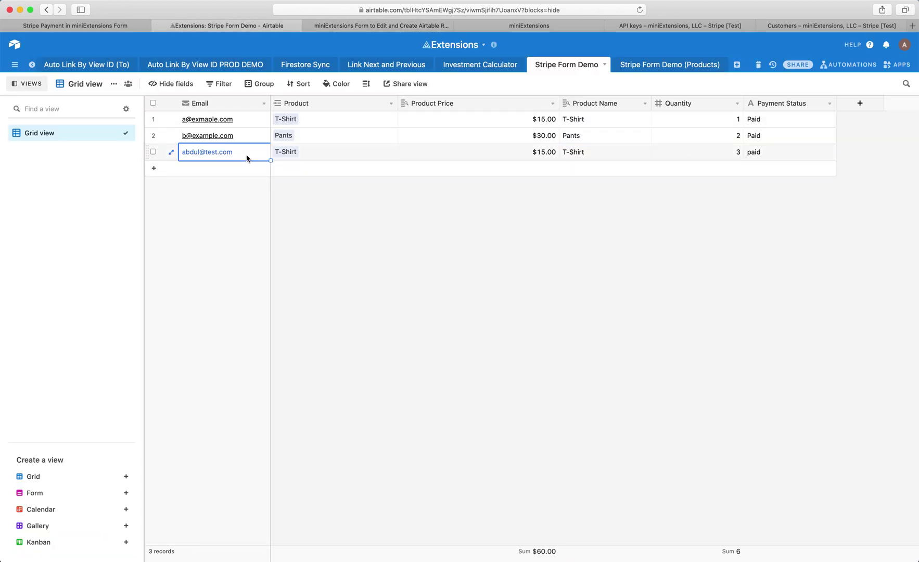
click(330, 152)
click(504, 156)
click(698, 151)
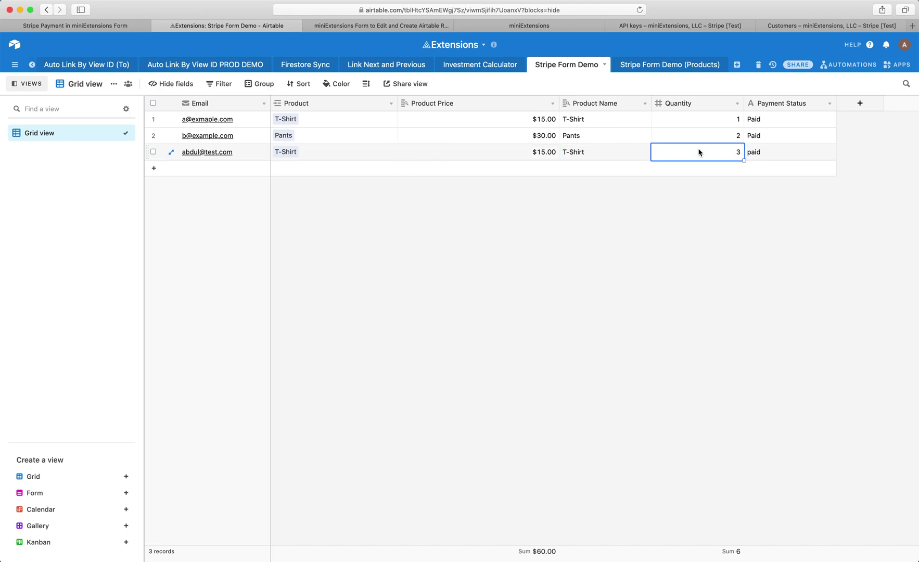
click(768, 157)
click(374, 26)
- Open the test customer from the Stripe Customers list
click(524, 26)
click(676, 28)
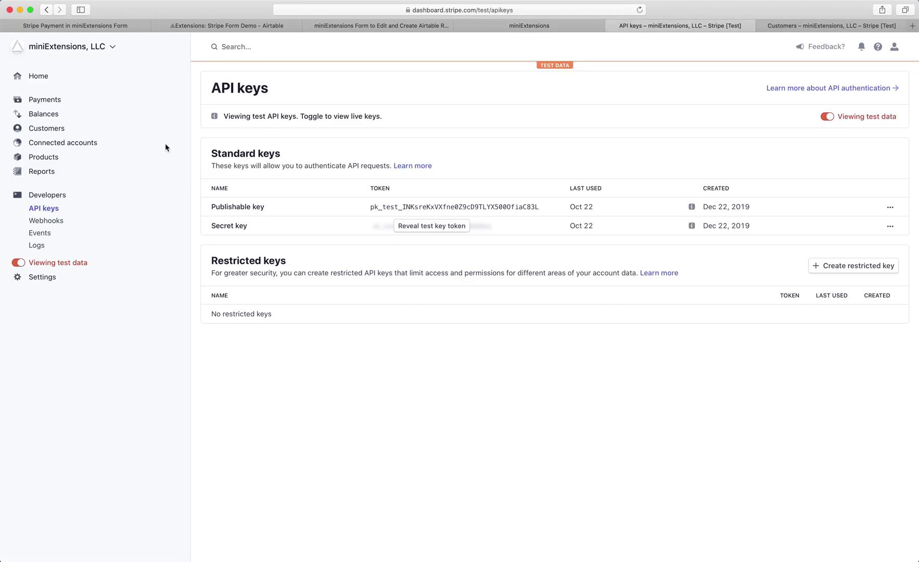
click(40, 130)
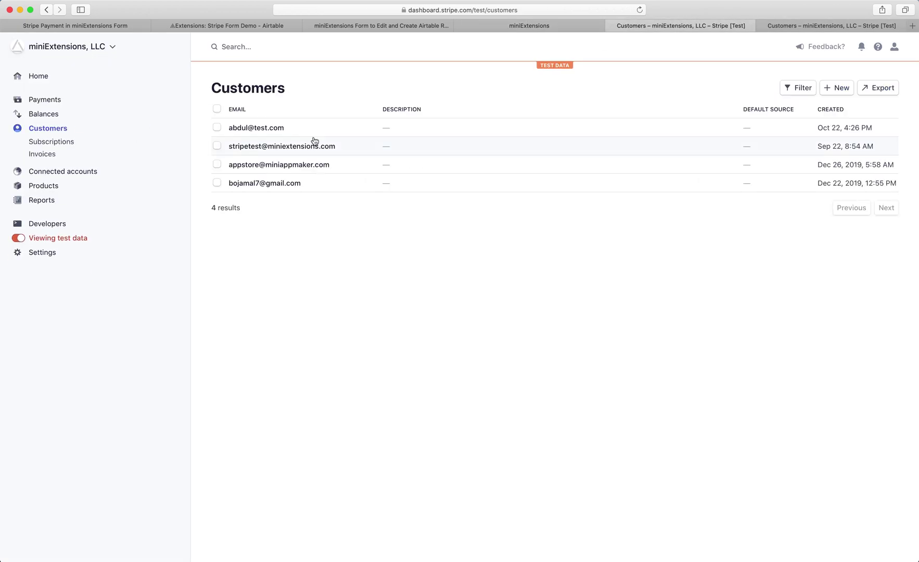
click(288, 128)
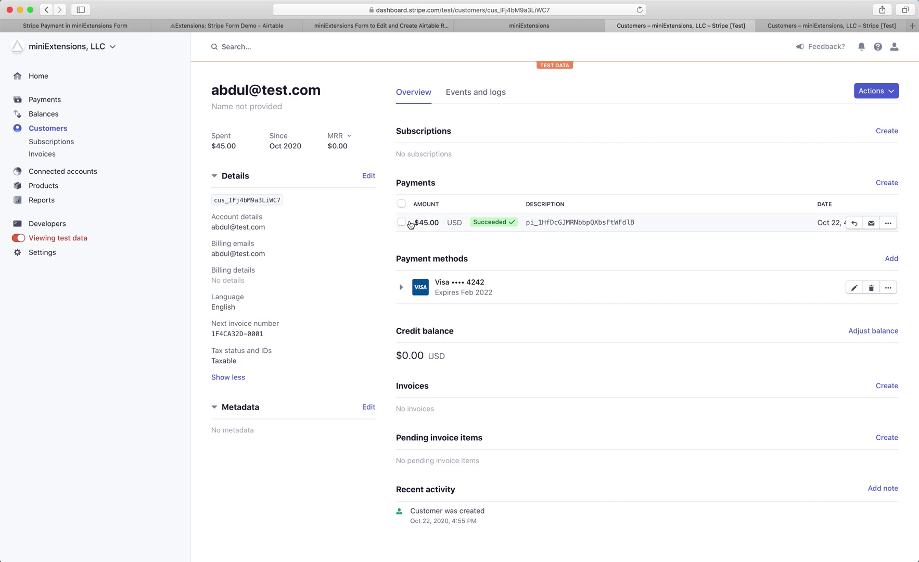
- Open the $45.00 payment, highlight its record_id metadata value, then return to Airtable
click(550, 222)
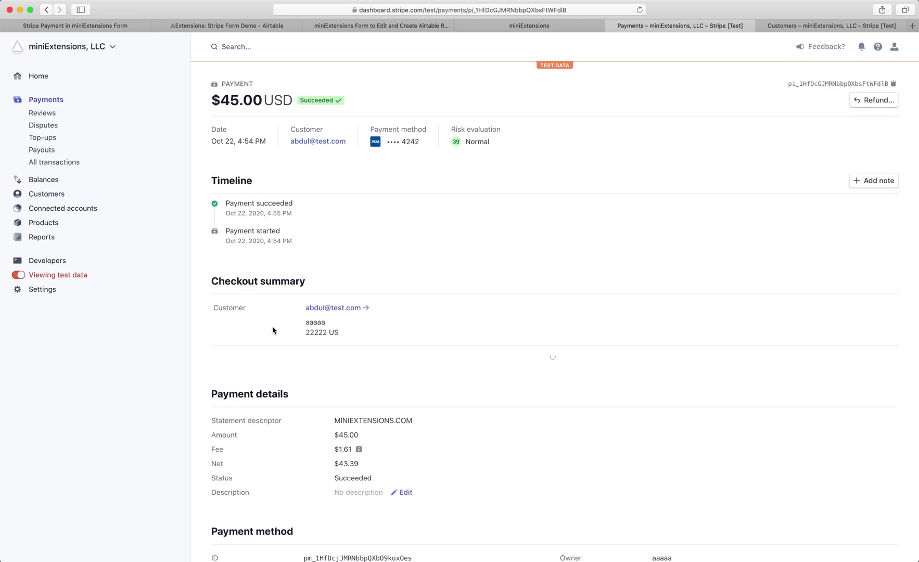
scroll(272, 325, down, 10)
scroll(248, 303, down, 15)
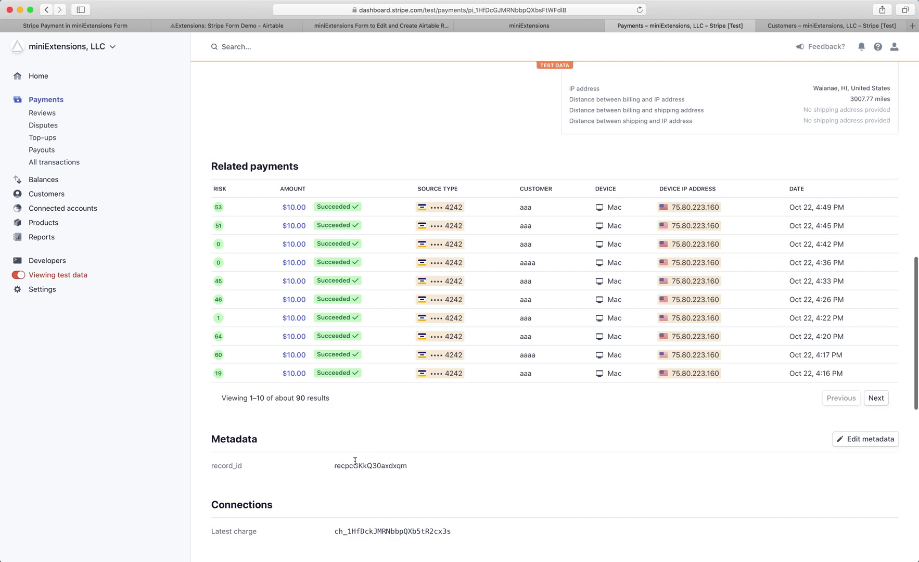
double_click(349, 465)
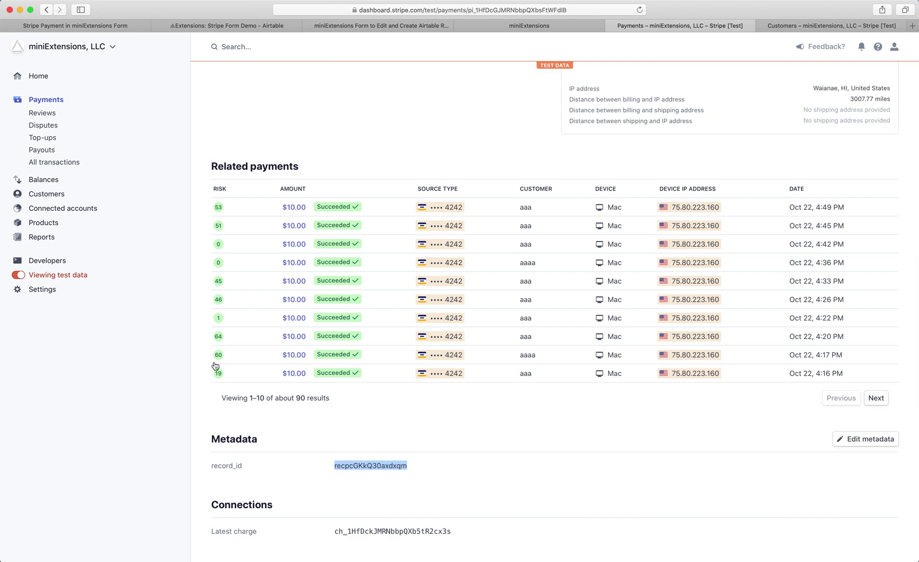
click(255, 26)
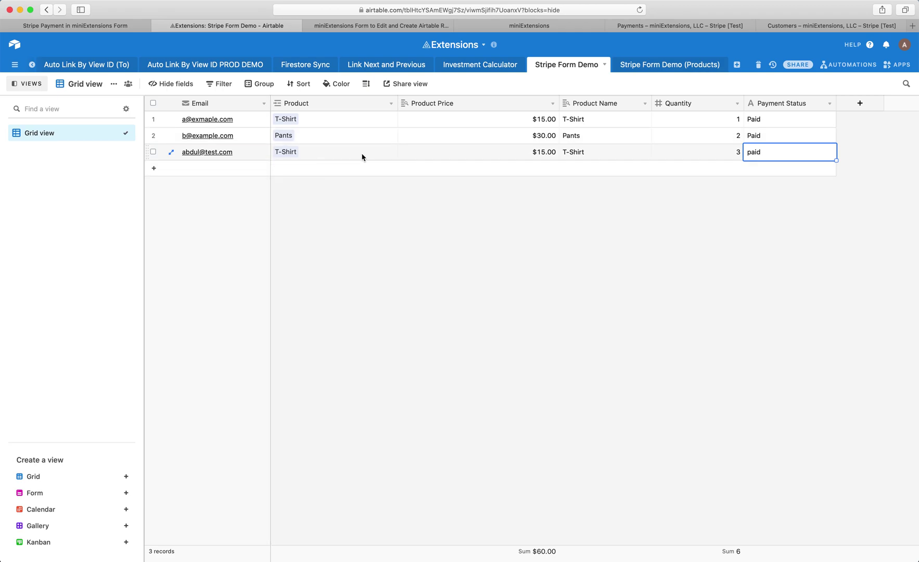
- Copy row 3's record URL and verify in a scratch tab that it ends with recpcGKkQ30axdxqm
right_click(417, 159)
click(463, 235)
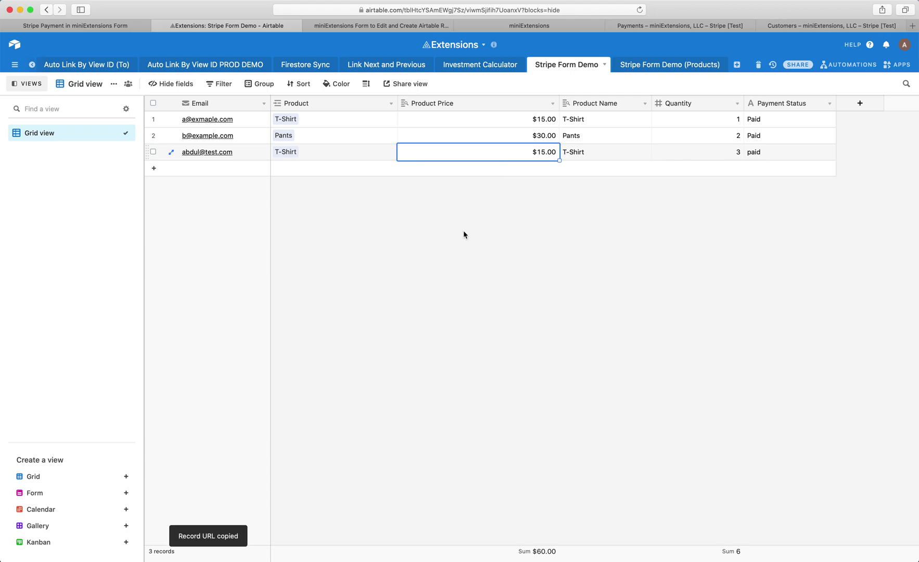
key(super+t)
key(super+v)
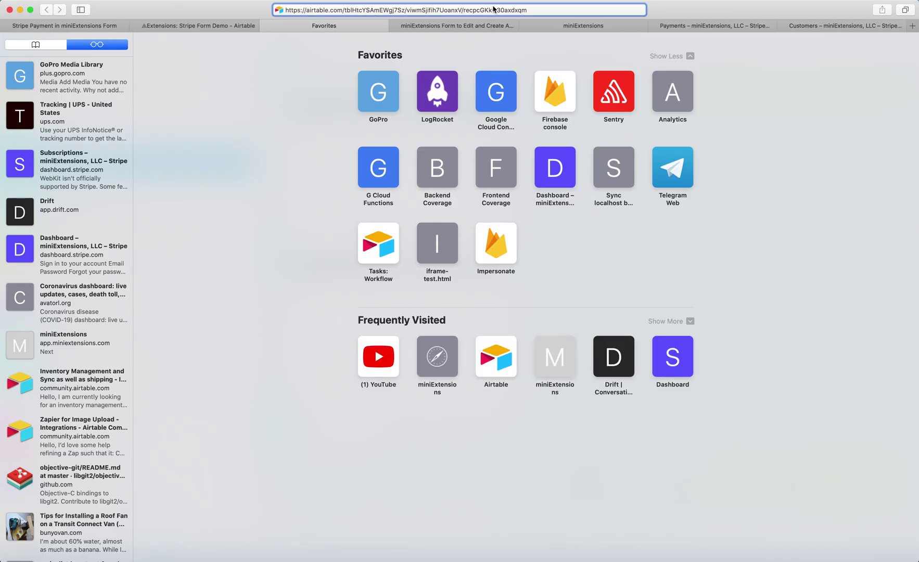
double_click(495, 9)
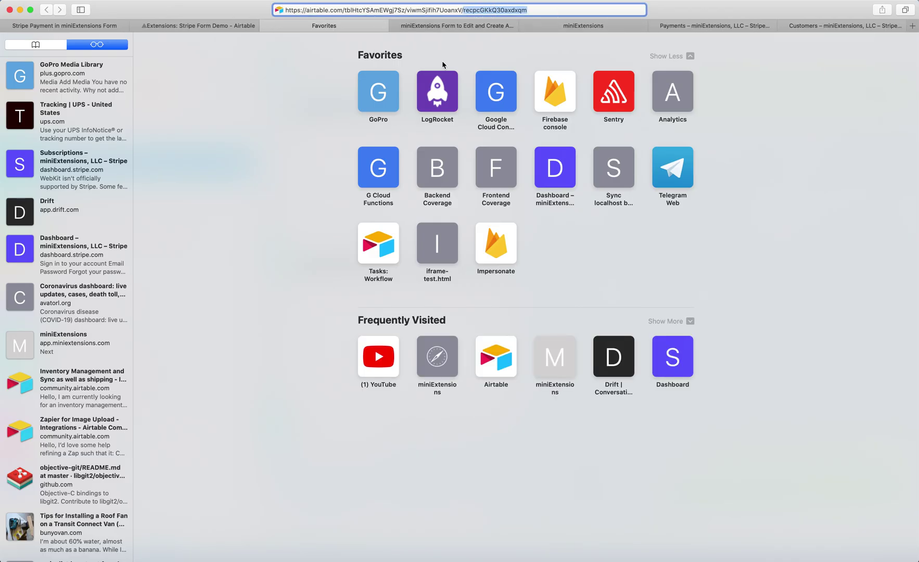
key(super+w)
click(542, 27)
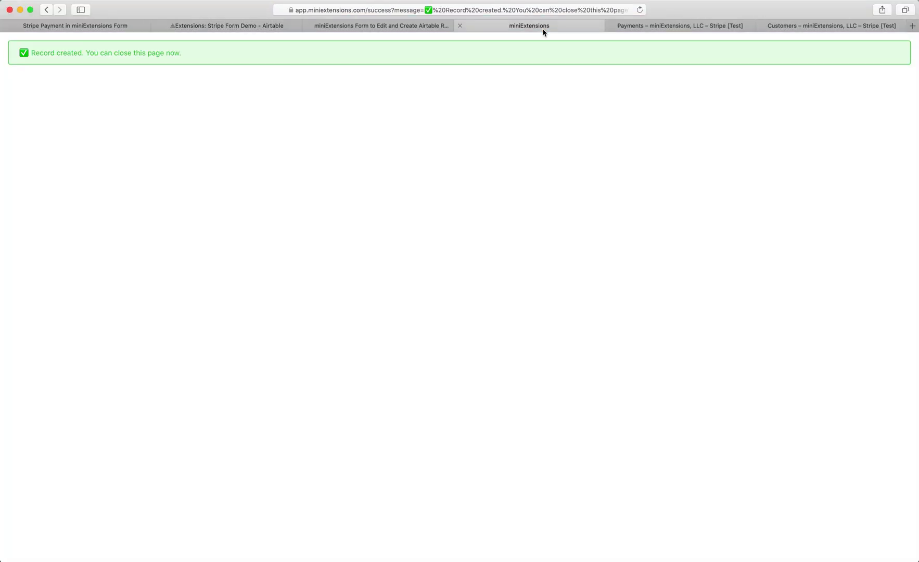
click(662, 27)
- Search Stripe for recpcGKkQ30axdxqm, open the $45.00 payment, and copy its record_id metadata value
click(260, 46)
key(super+v)
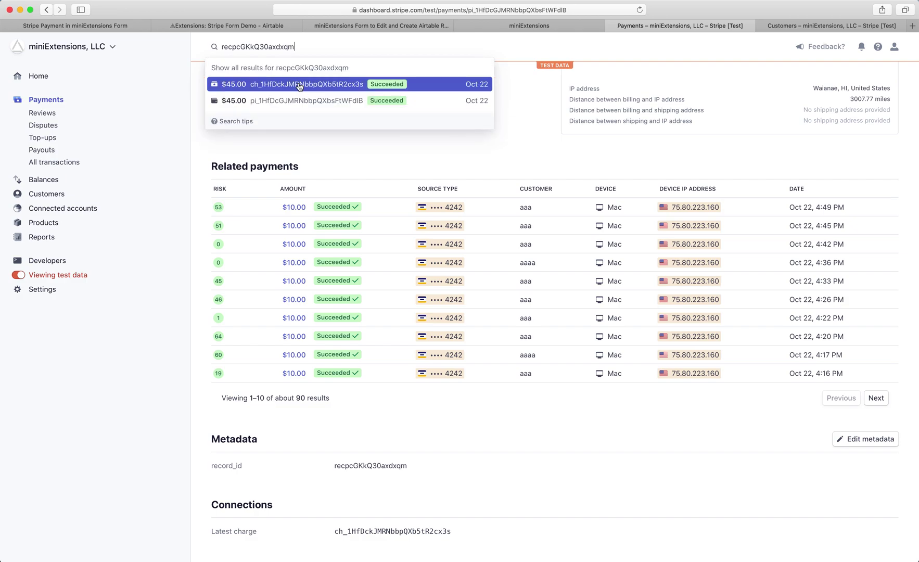
click(299, 86)
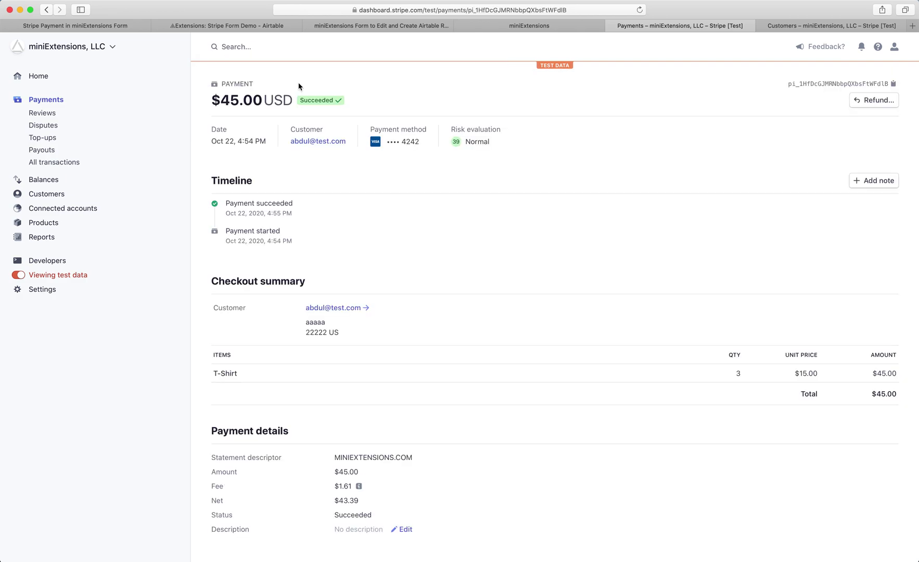
scroll(299, 85, down, 15)
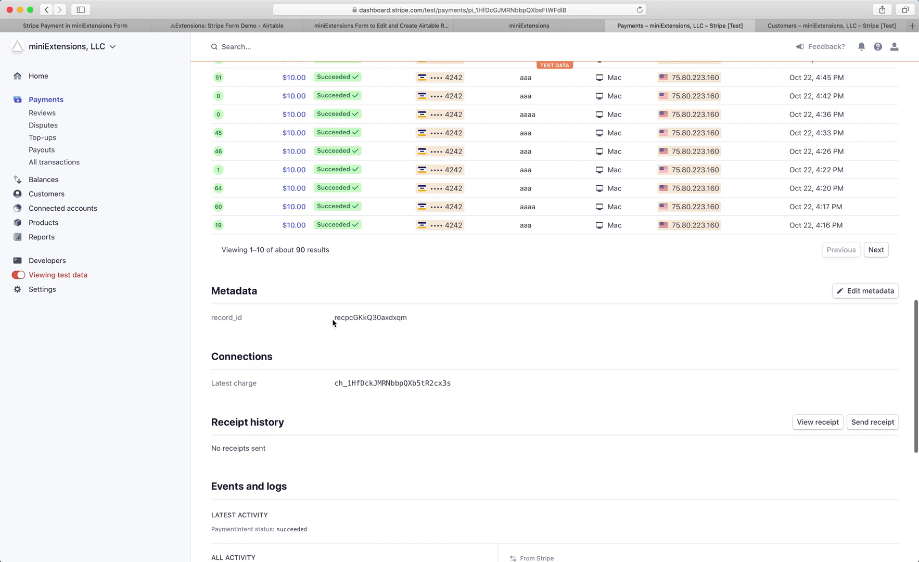
drag(332, 319, 412, 318)
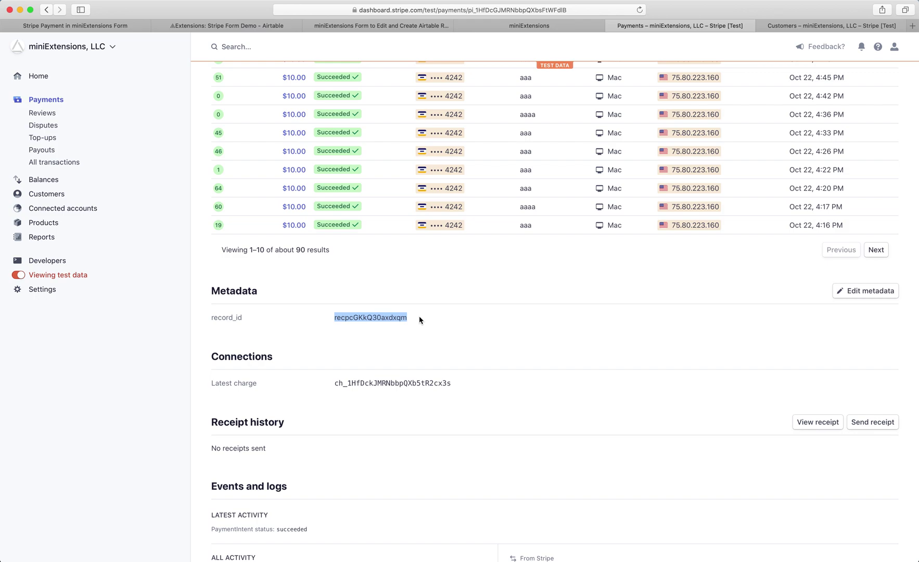
- Replace the view ID in the Airtable address with recpcGKkQ30axdxqm and load that record
click(227, 25)
click(376, 9)
drag(406, 10, 519, 10)
key(super+v)
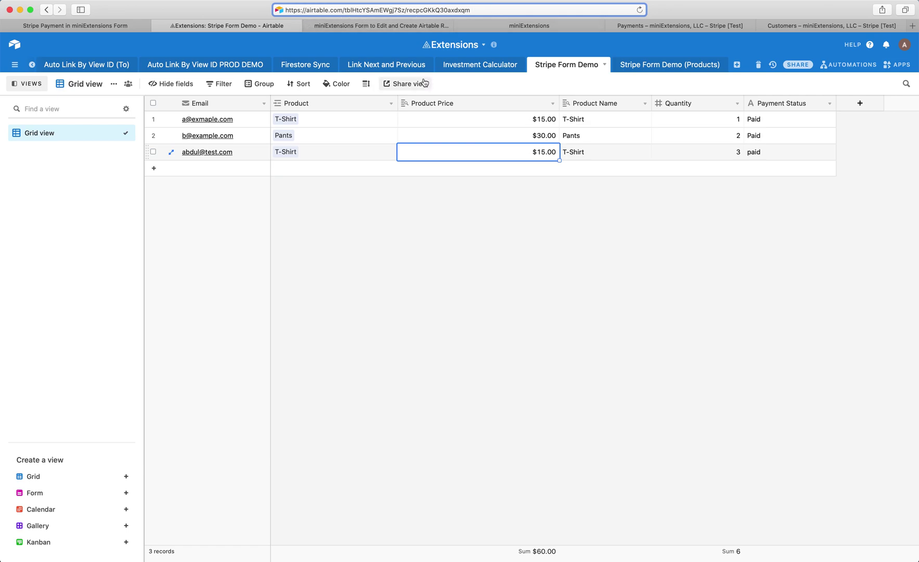
key(Return)
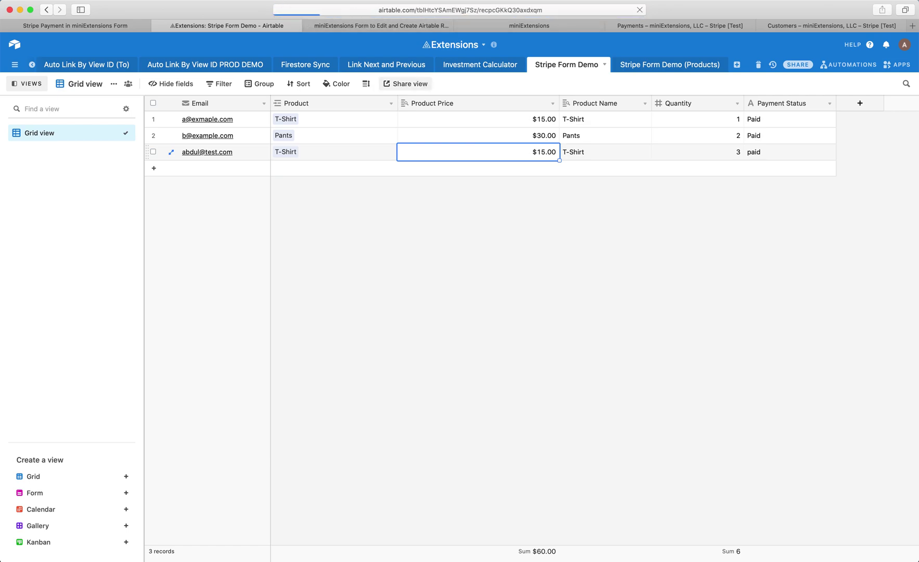